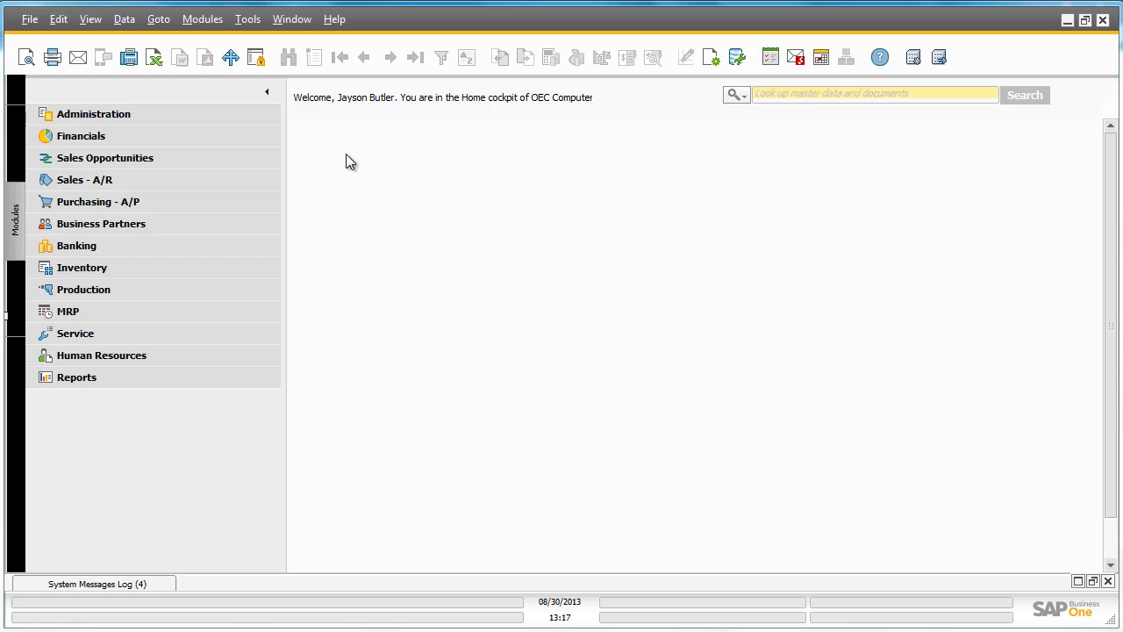
Import the workflow file Free_Gift_Item.xbml from the Workflow folder into Workflow Manager and activate it
click(241, 121)
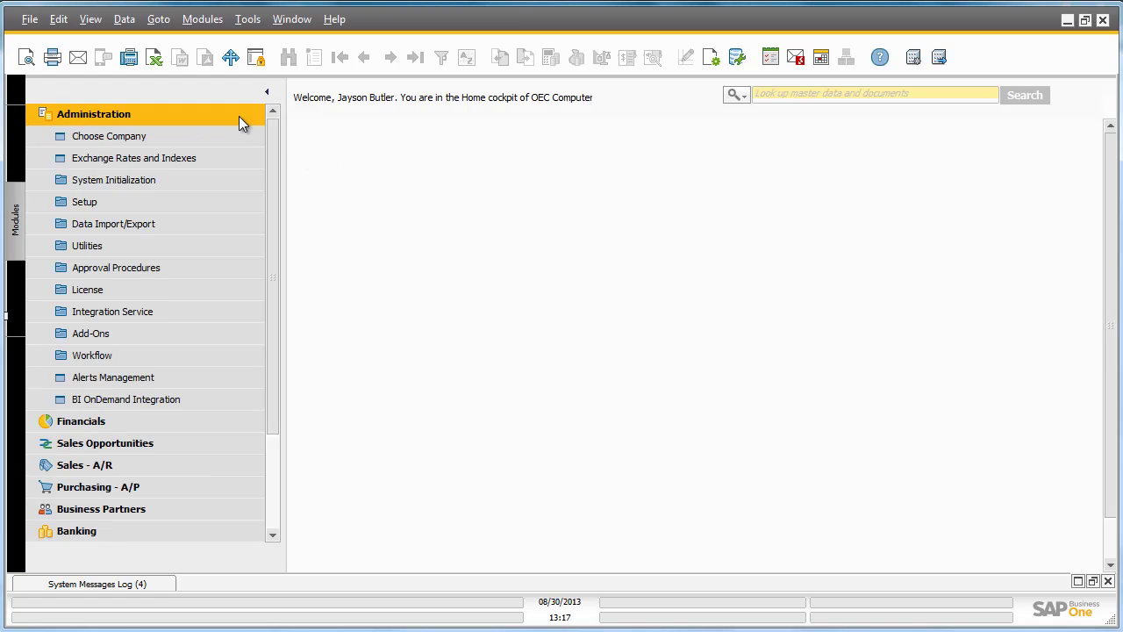
click(218, 353)
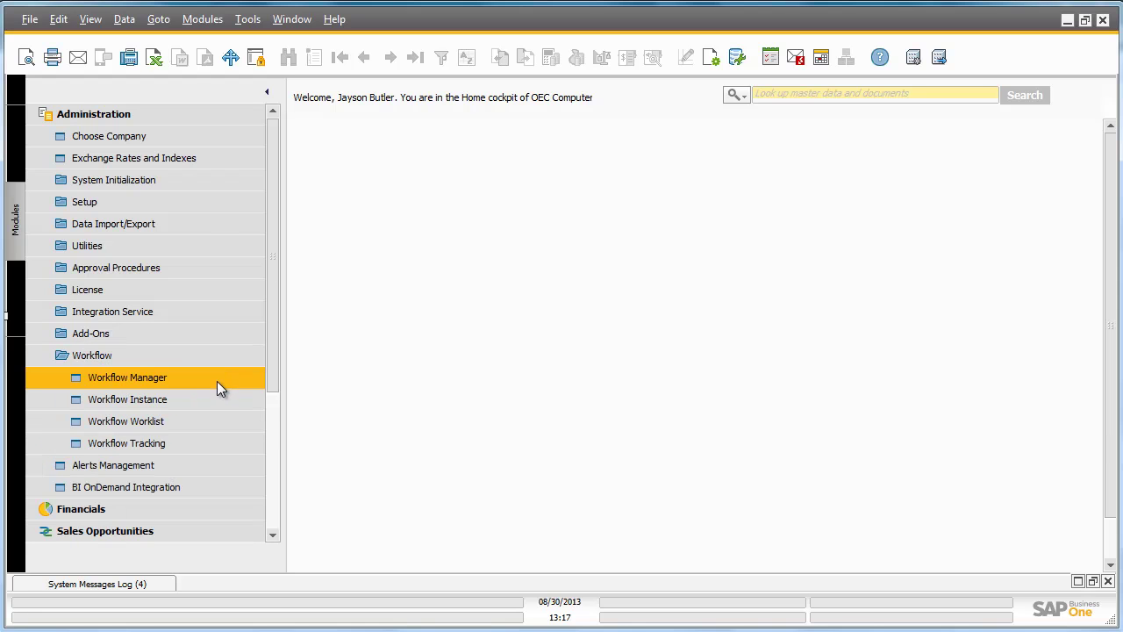
click(217, 379)
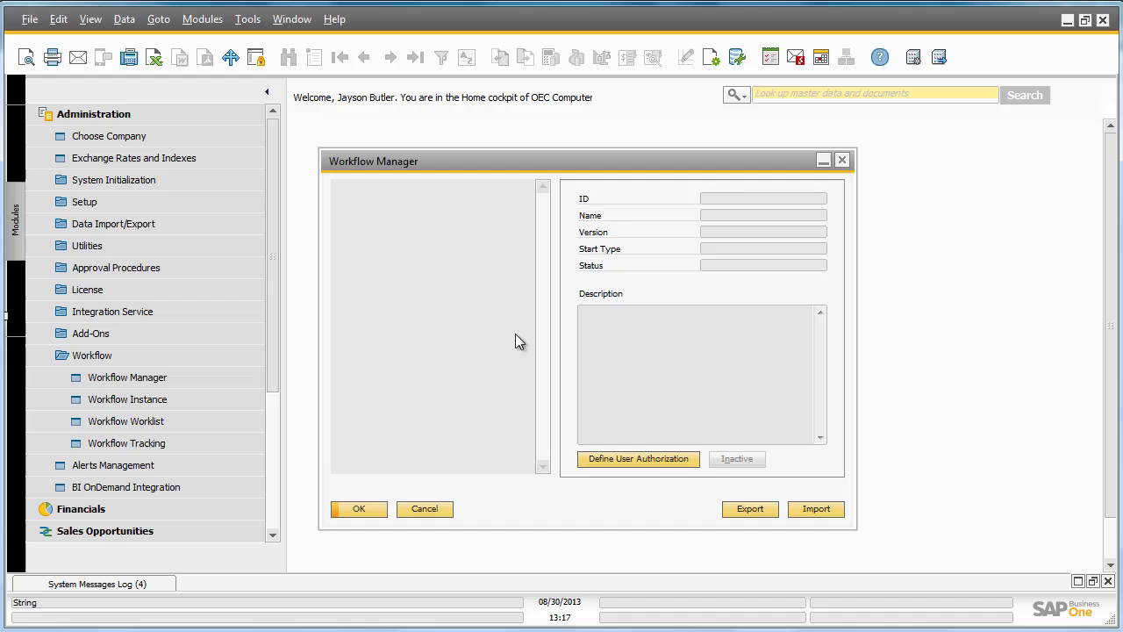
click(816, 507)
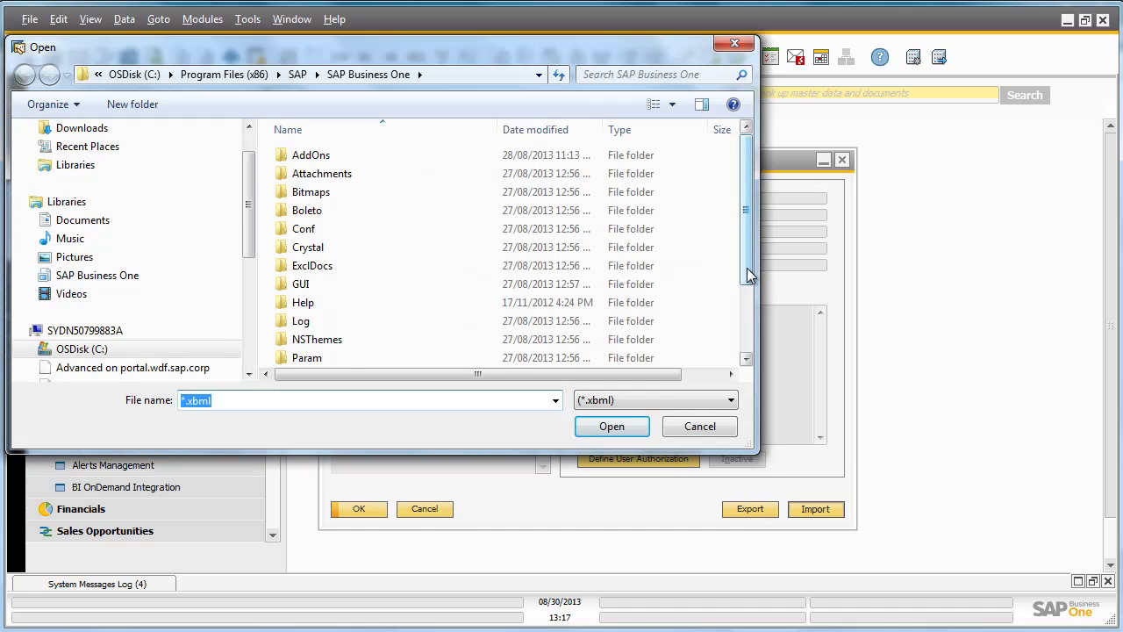
scroll(750, 276, down, 2)
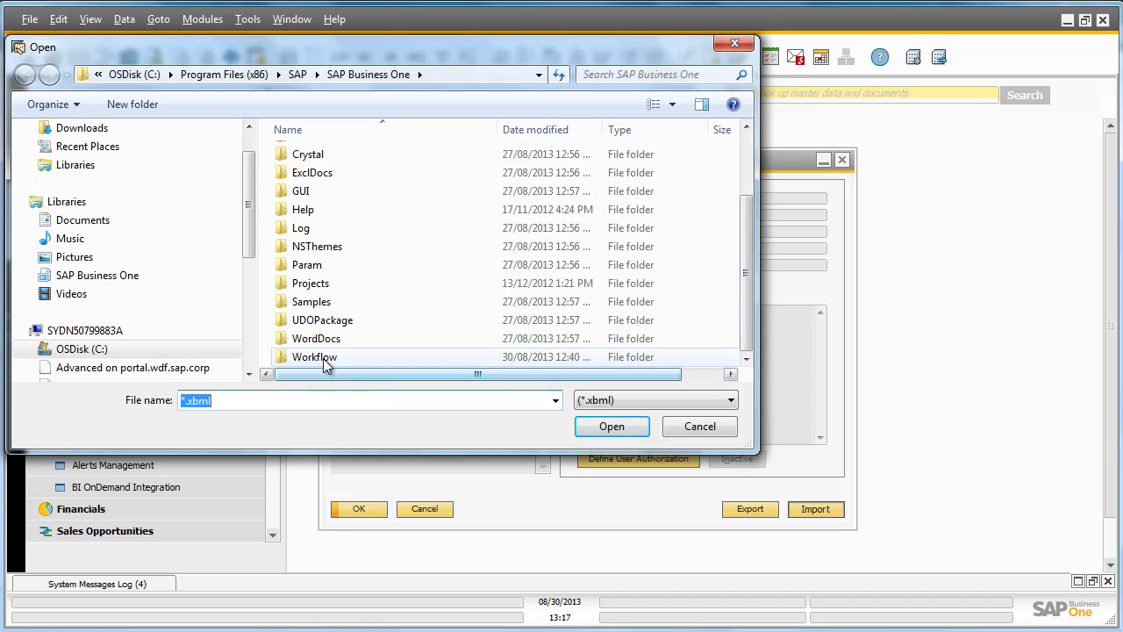
double_click(323, 357)
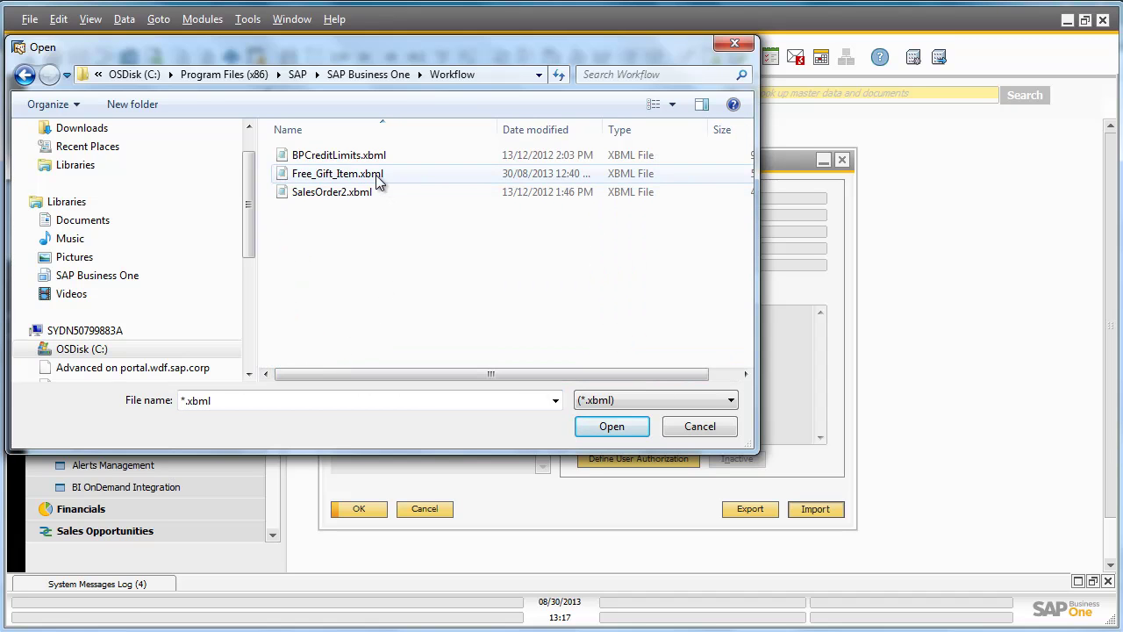
double_click(376, 175)
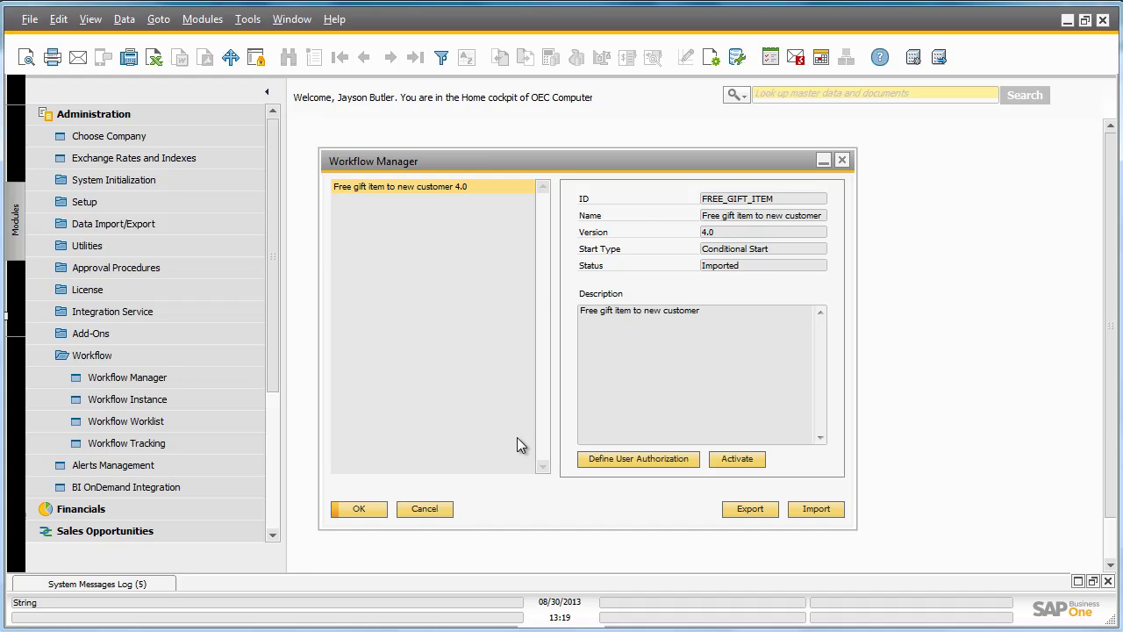
click(734, 459)
Switch to File Explorer and open b1-workflow-manager.xml from SAP Business One ServerTools\Workflow in Notepad to check the CondEventStartInterval setting
click(522, 620)
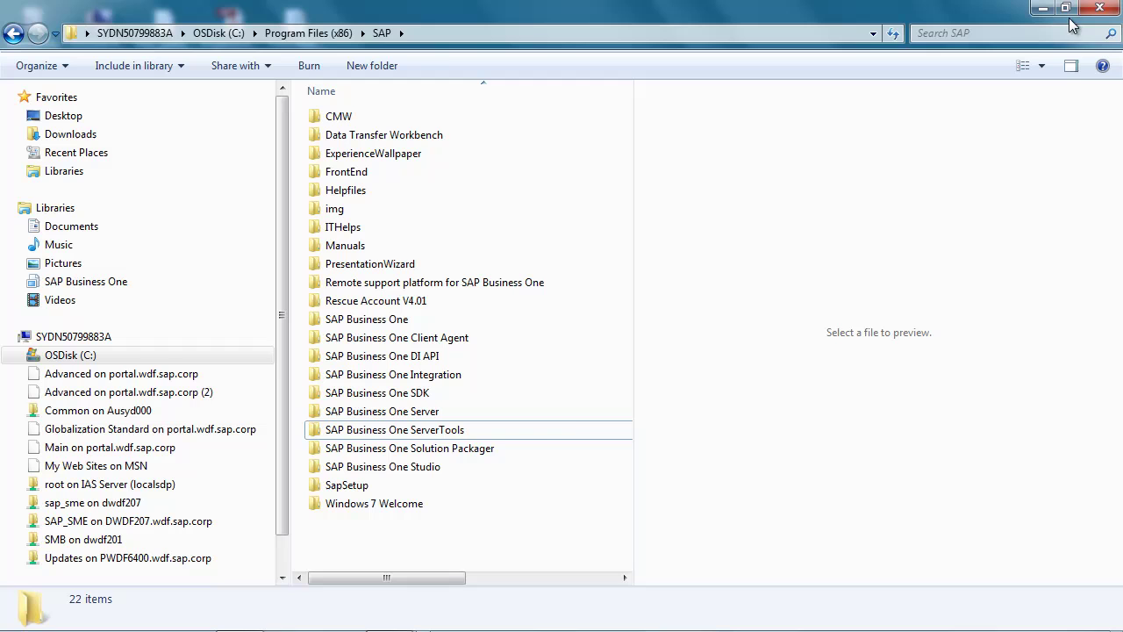
double_click(536, 435)
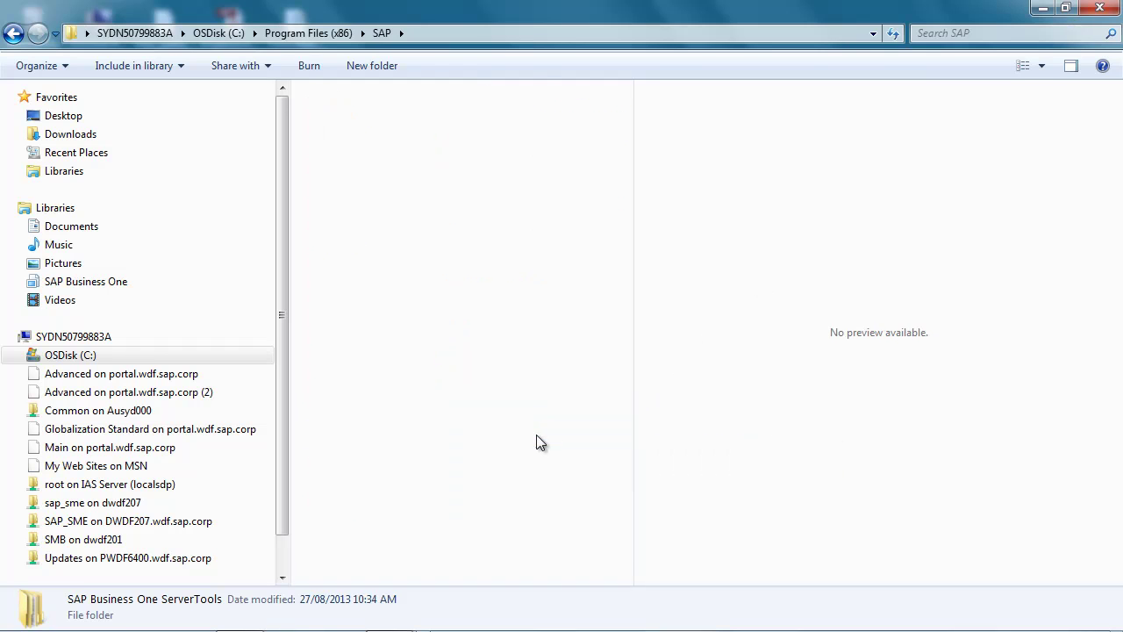
double_click(338, 250)
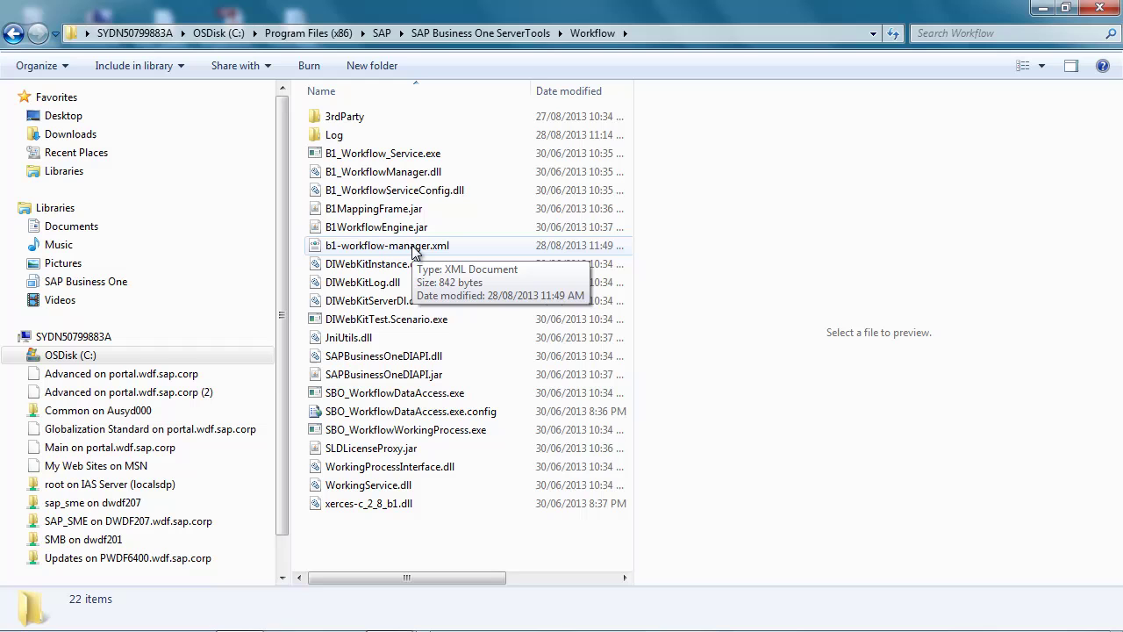
click(415, 250)
right_click(414, 248)
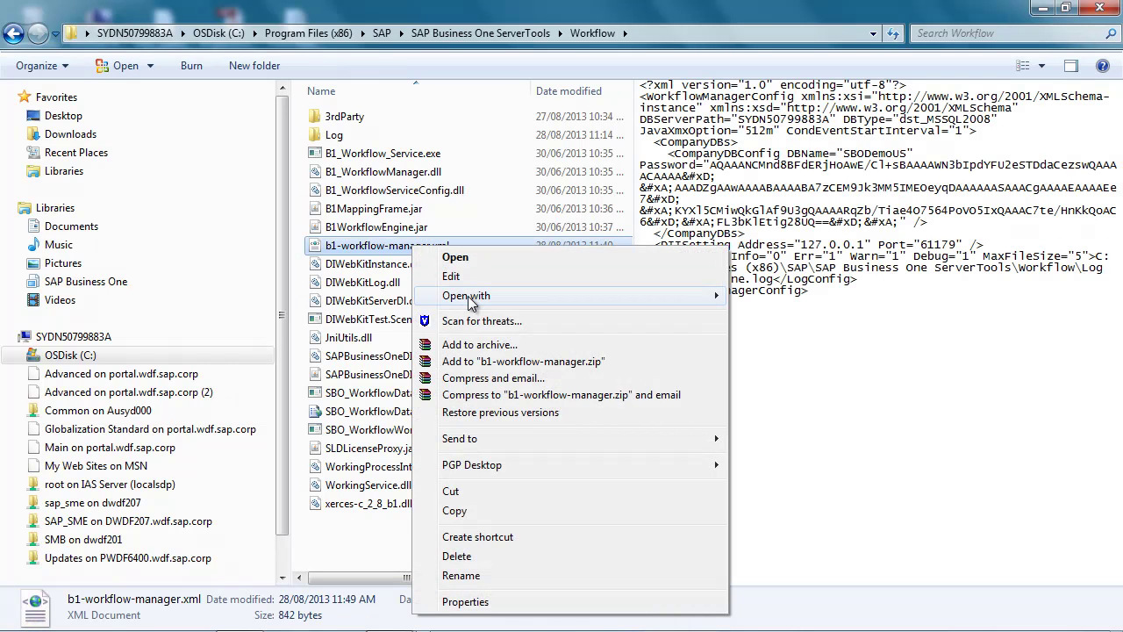
mouse_move(526, 299)
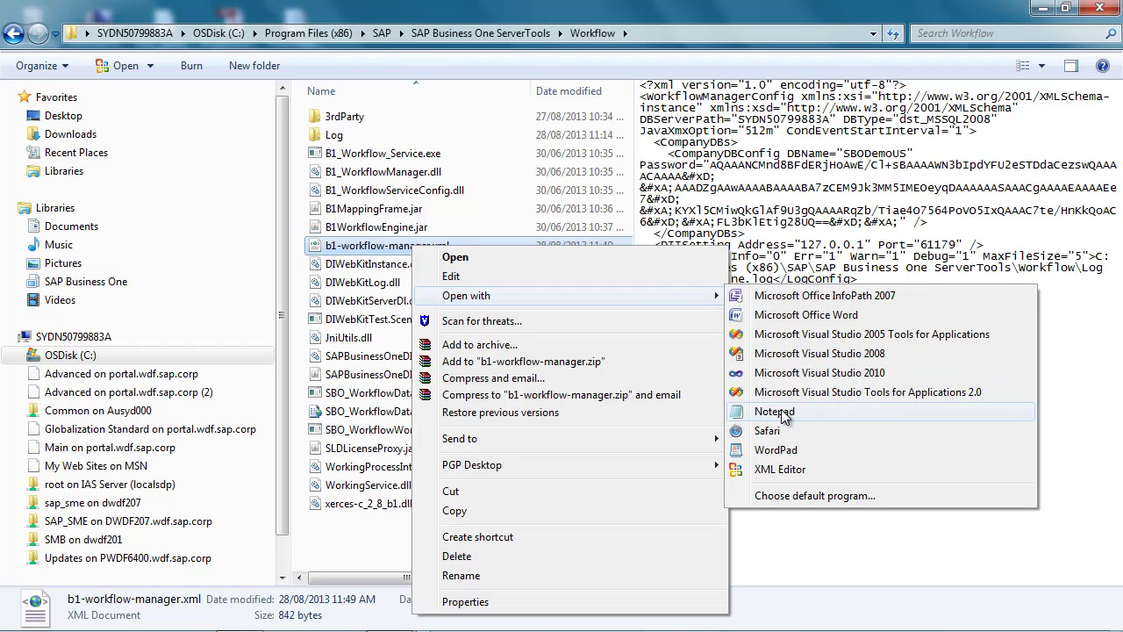
click(784, 411)
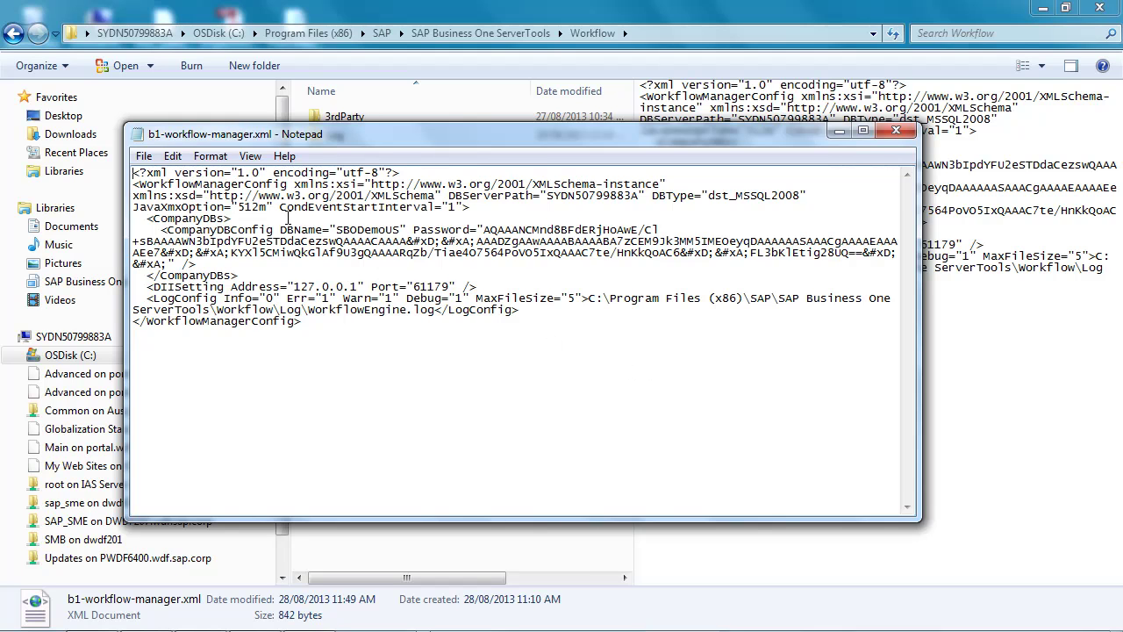
drag(279, 207, 463, 208)
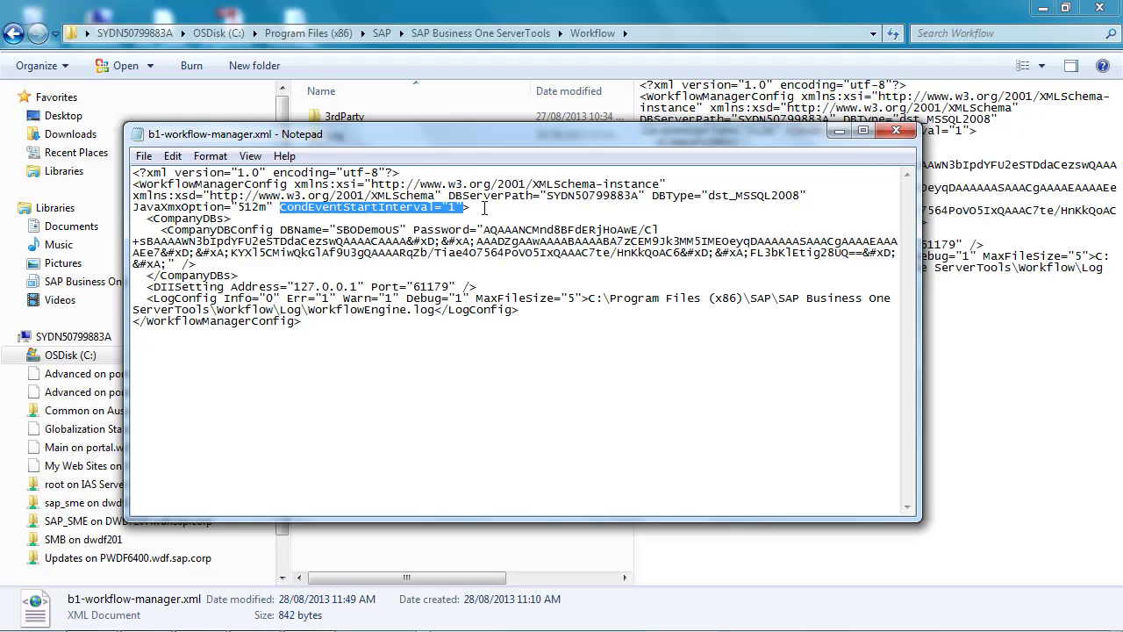
click(896, 132)
Check the Workflow service in SAP Business One Service Manager, and return to the Workflow Manager window
mouse_move(762, 616)
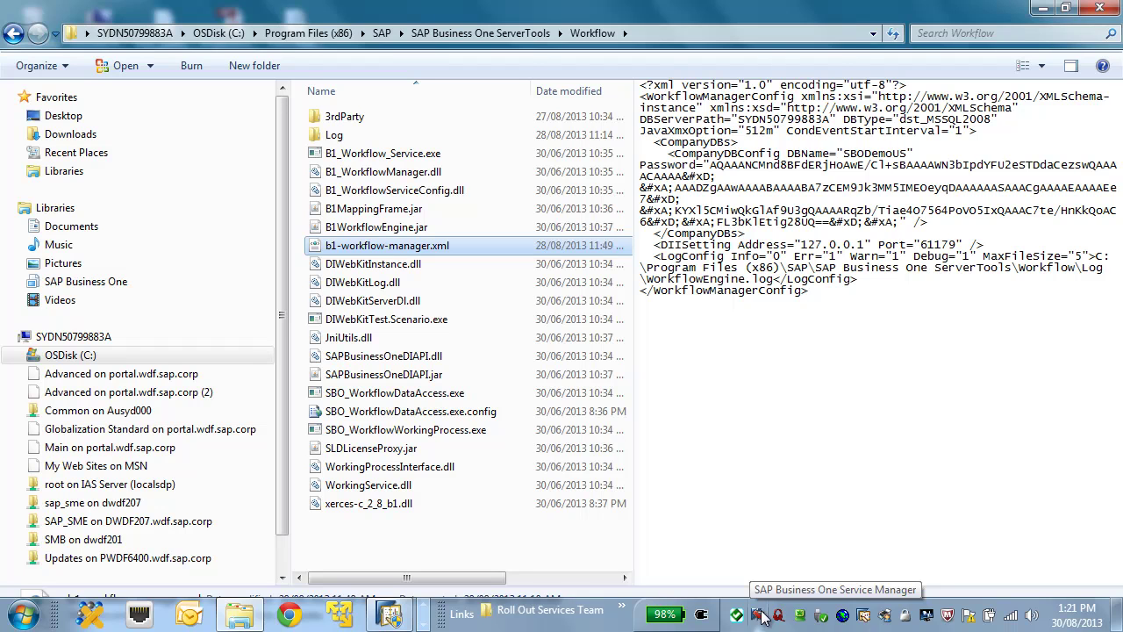
double_click(763, 617)
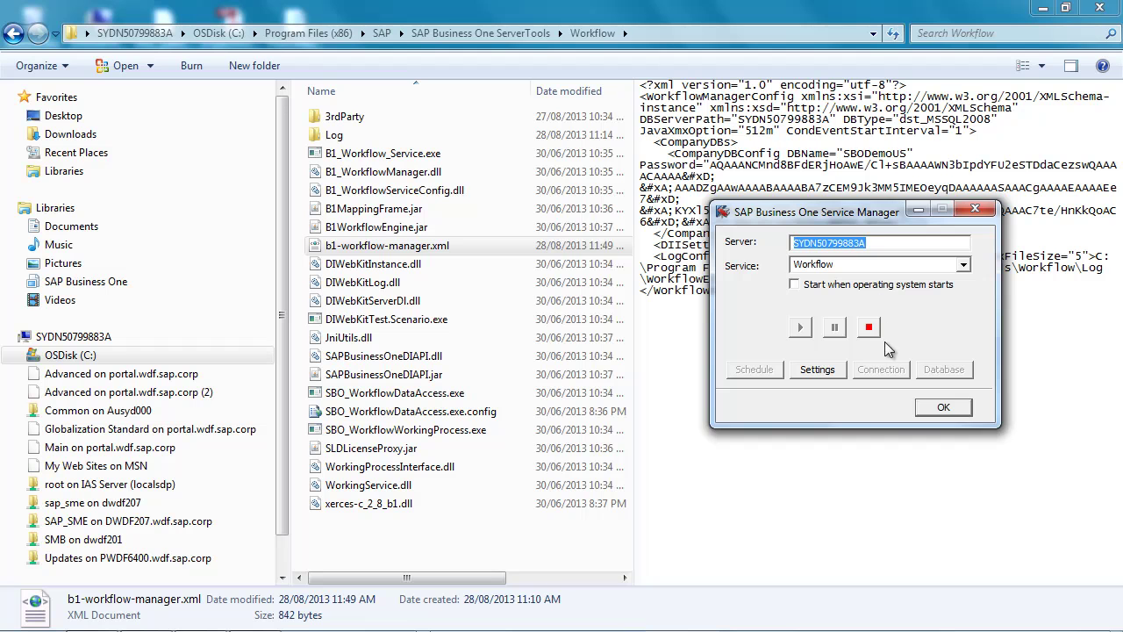
click(935, 407)
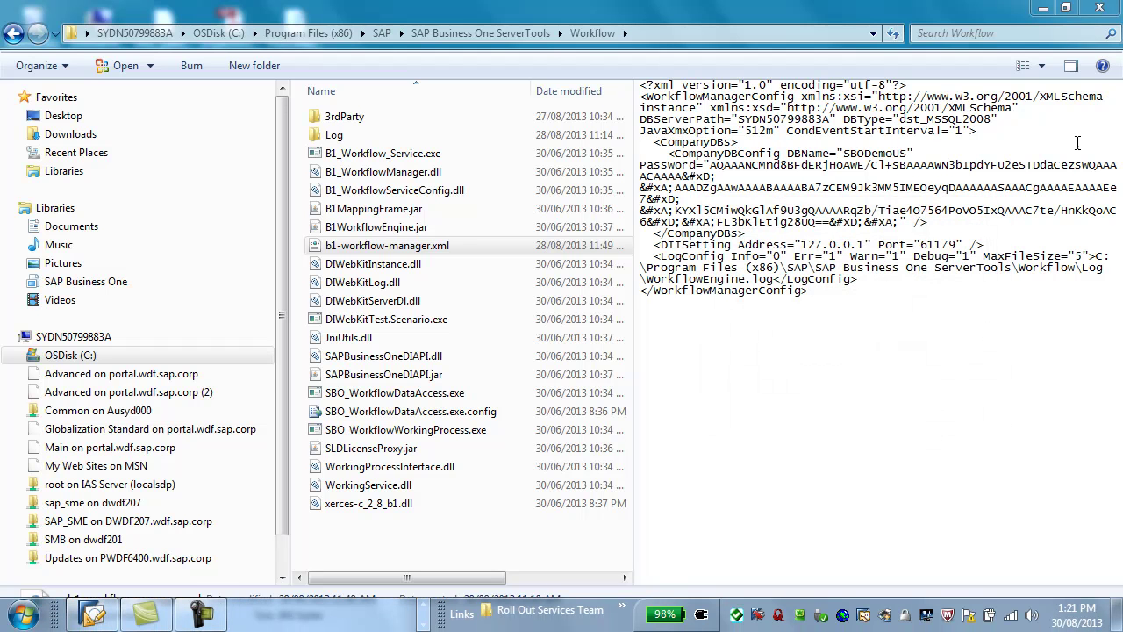
click(1100, 8)
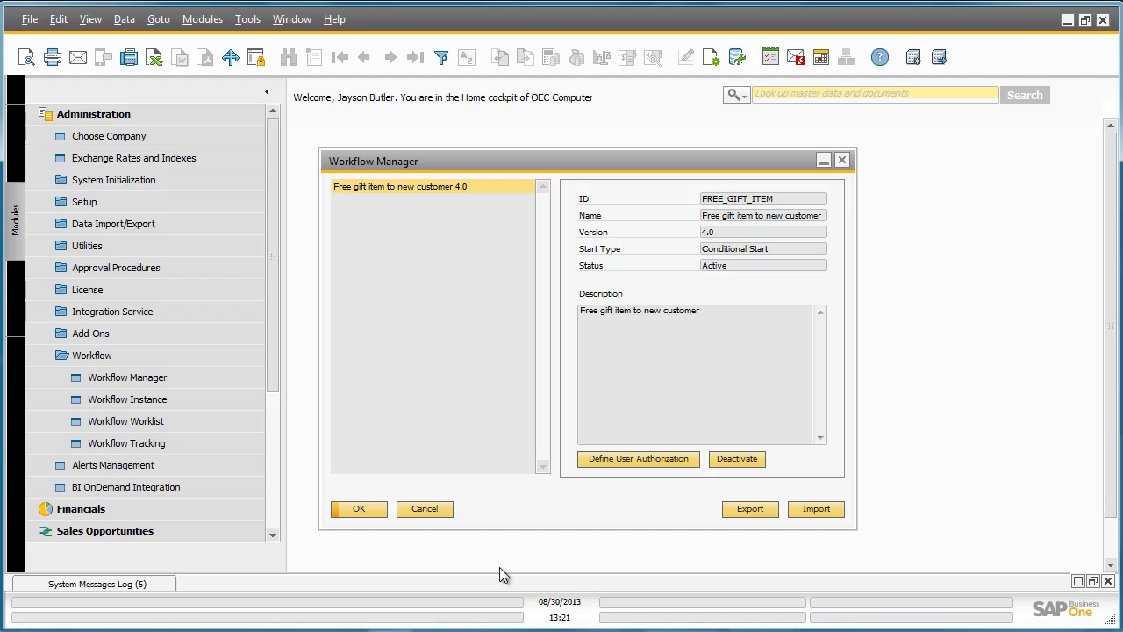
Close the Workflow Manager and open Business Partner Master Data
click(373, 508)
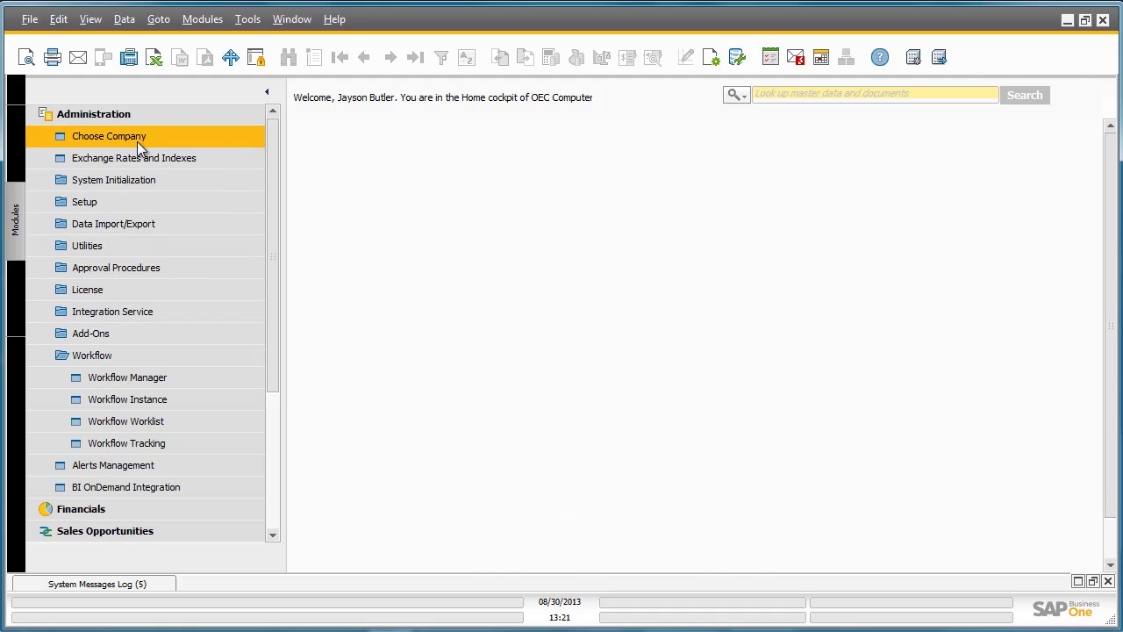
click(122, 117)
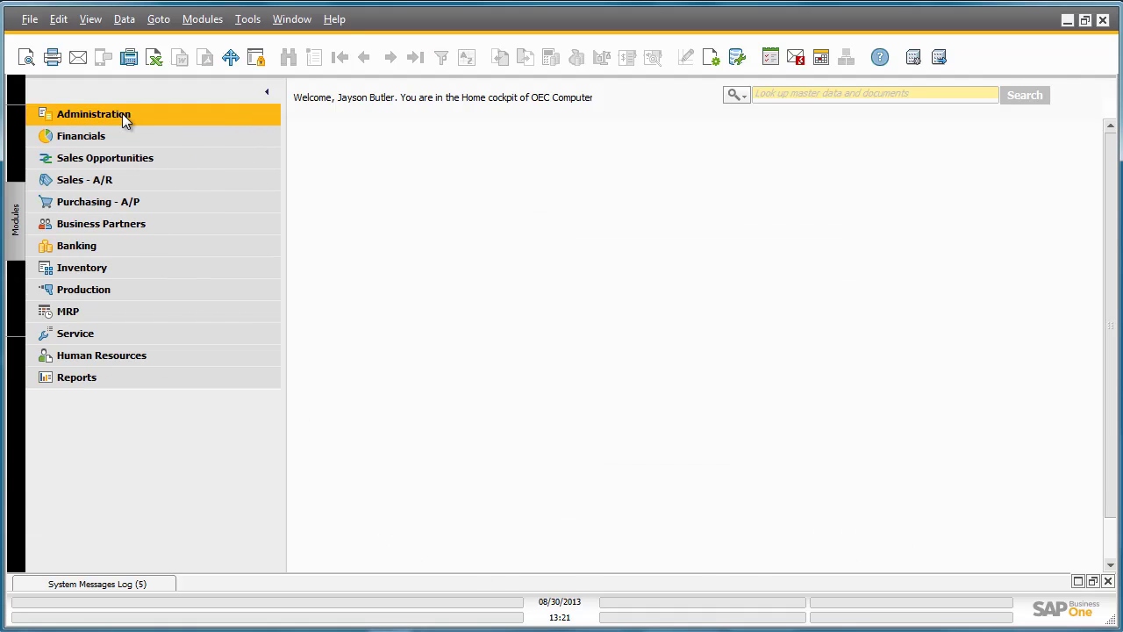
click(134, 224)
click(145, 245)
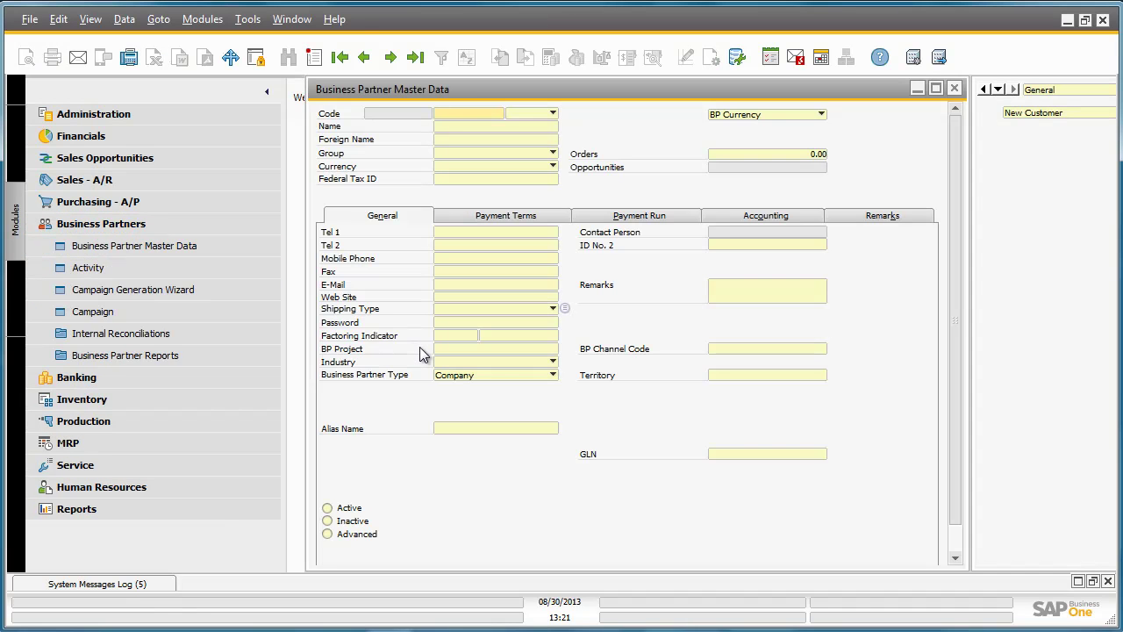
Add a customer record with the manual code New Customer and the customer's first name as its name
key(ctrl+a)
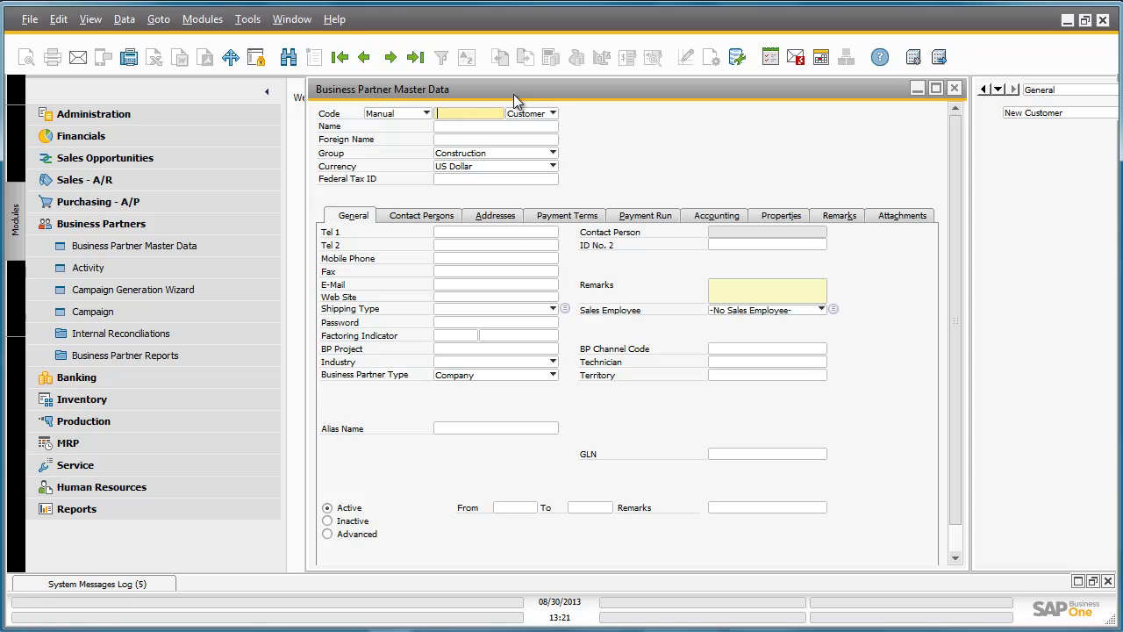
text(Ne)
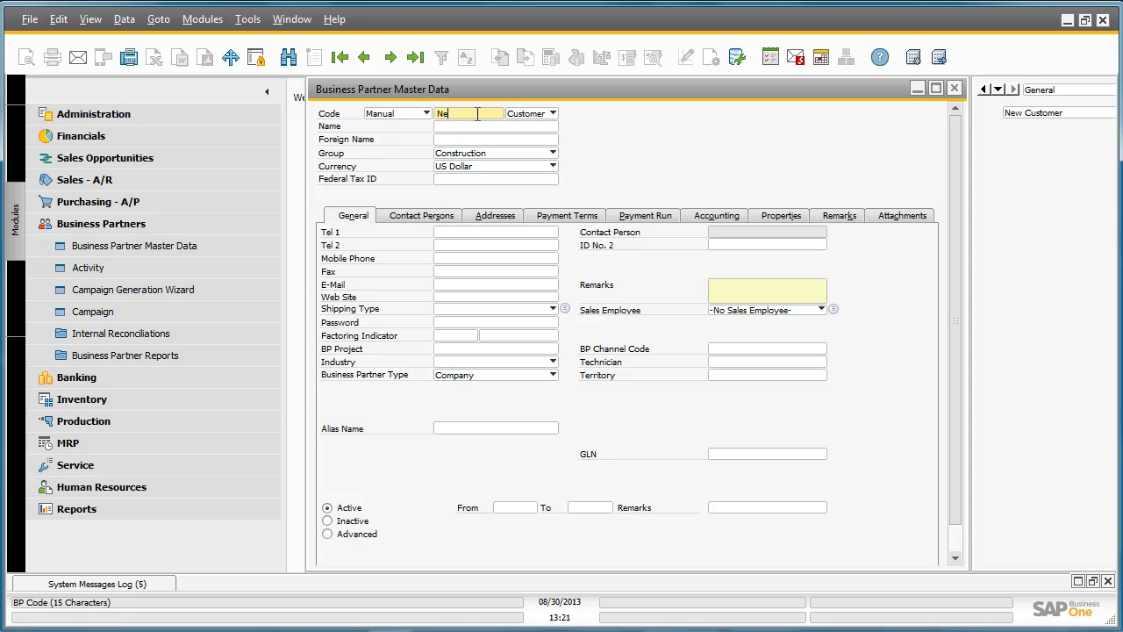
text(w Customer)
click(473, 124)
text(Sally)
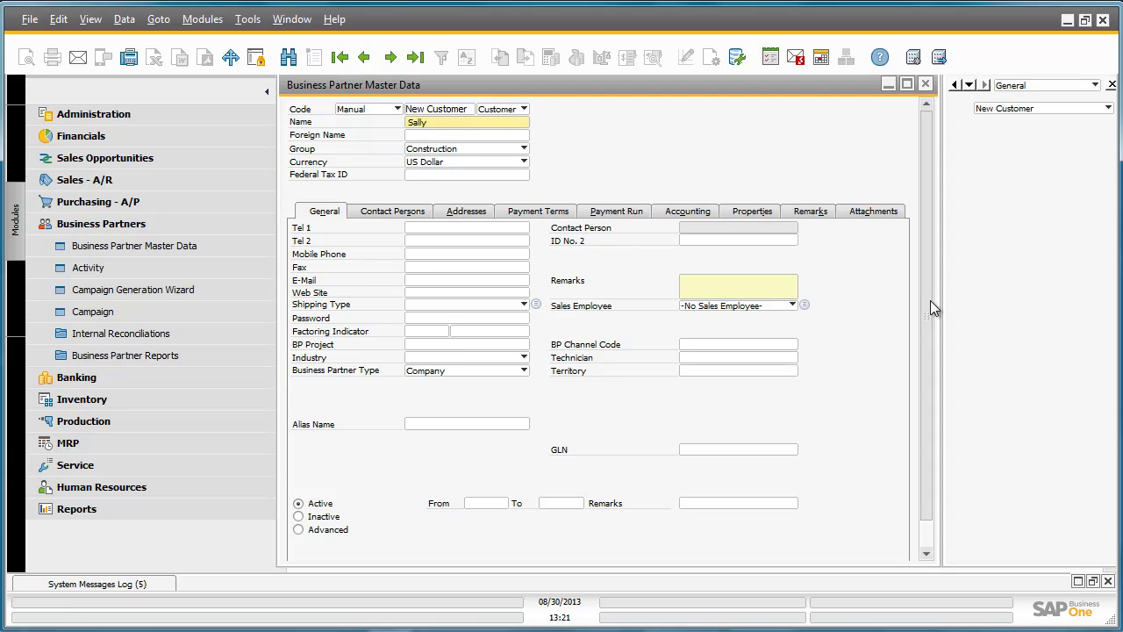
drag(929, 301, 923, 358)
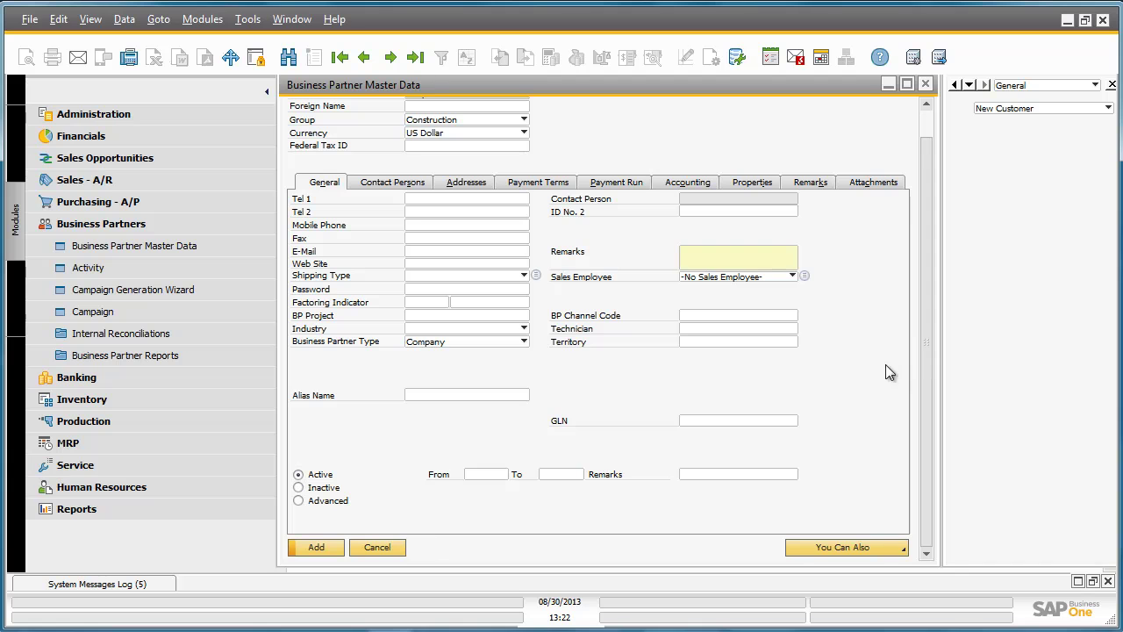
click(330, 548)
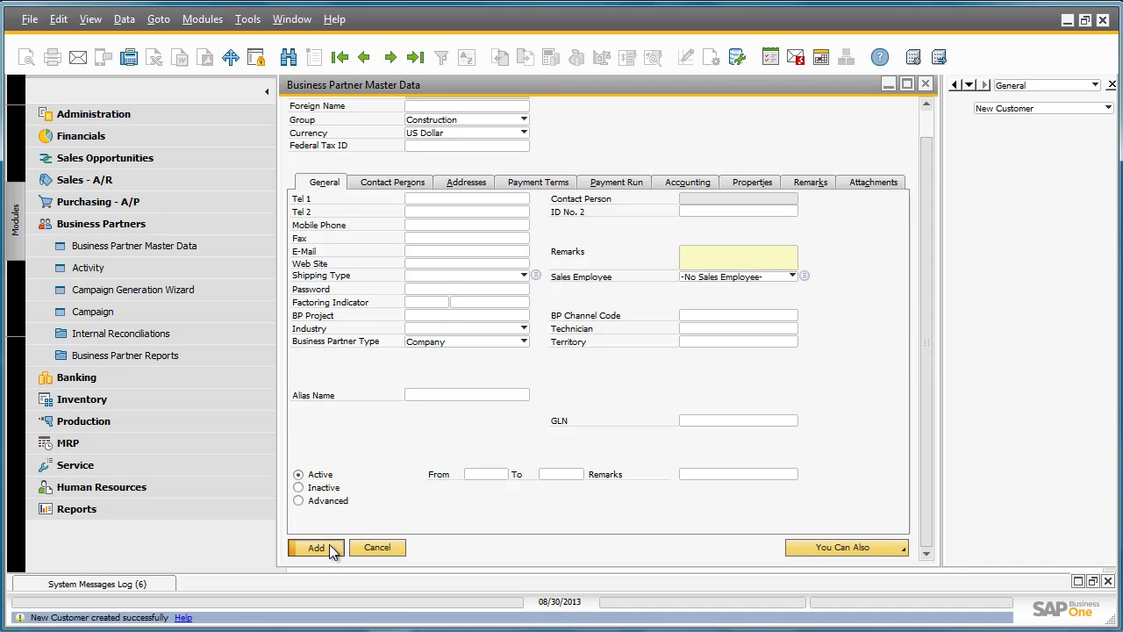
Find the business partner record with the code New Customer
key(ctrl+f)
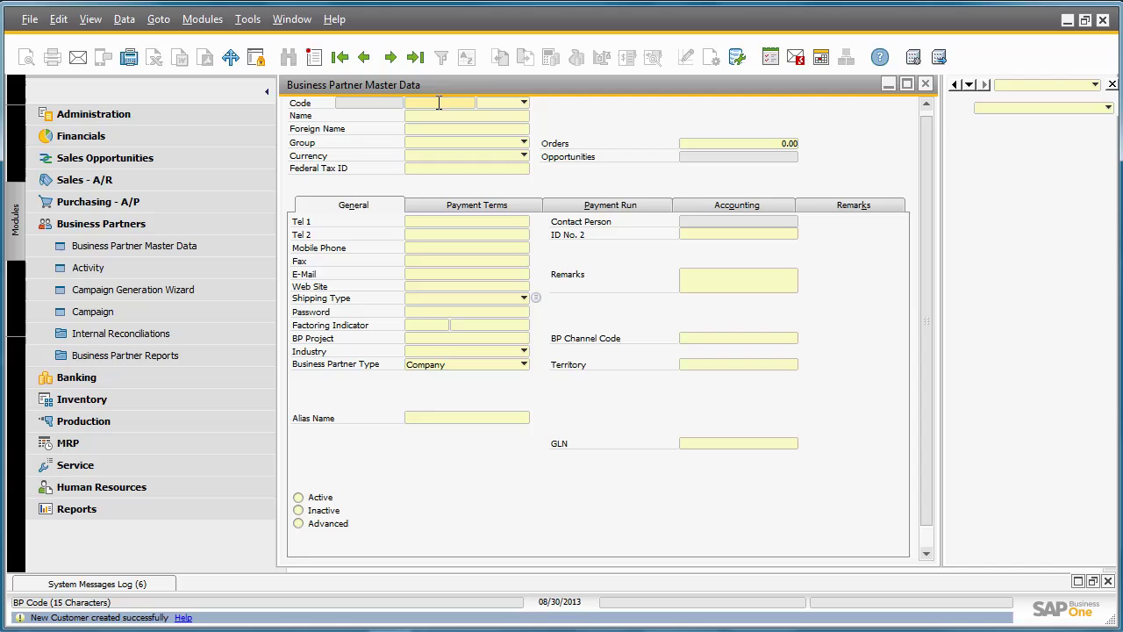
text(New Customer)
key(Return)
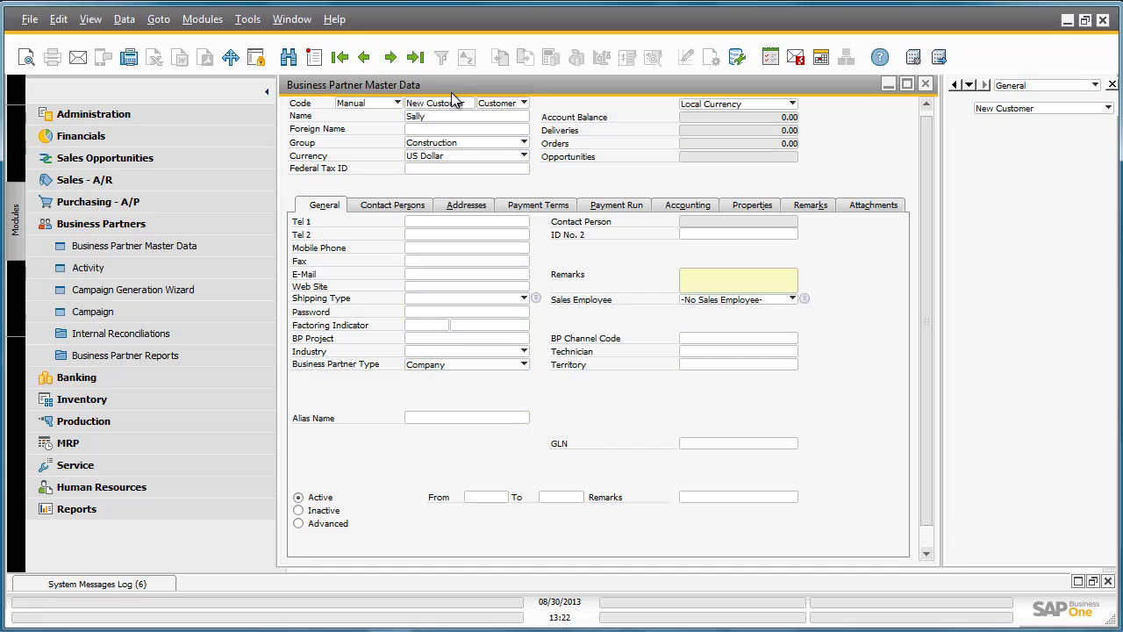
drag(460, 95, 391, 99)
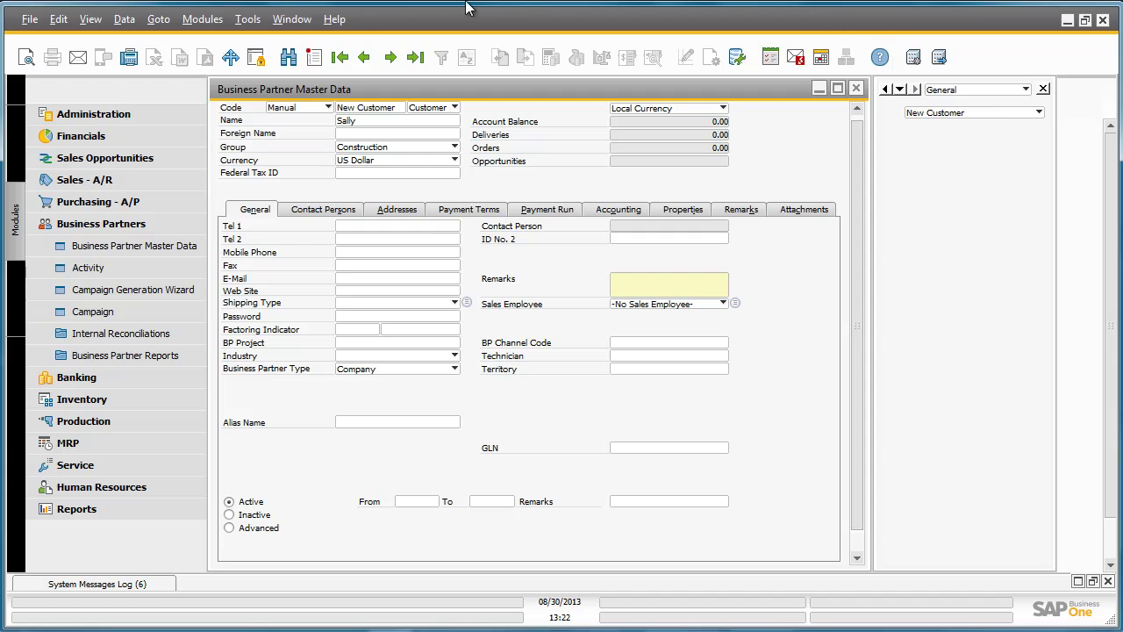
Open User-Defined Fields - Management and expand Master Data down to the Business Partner object's fields
click(248, 19)
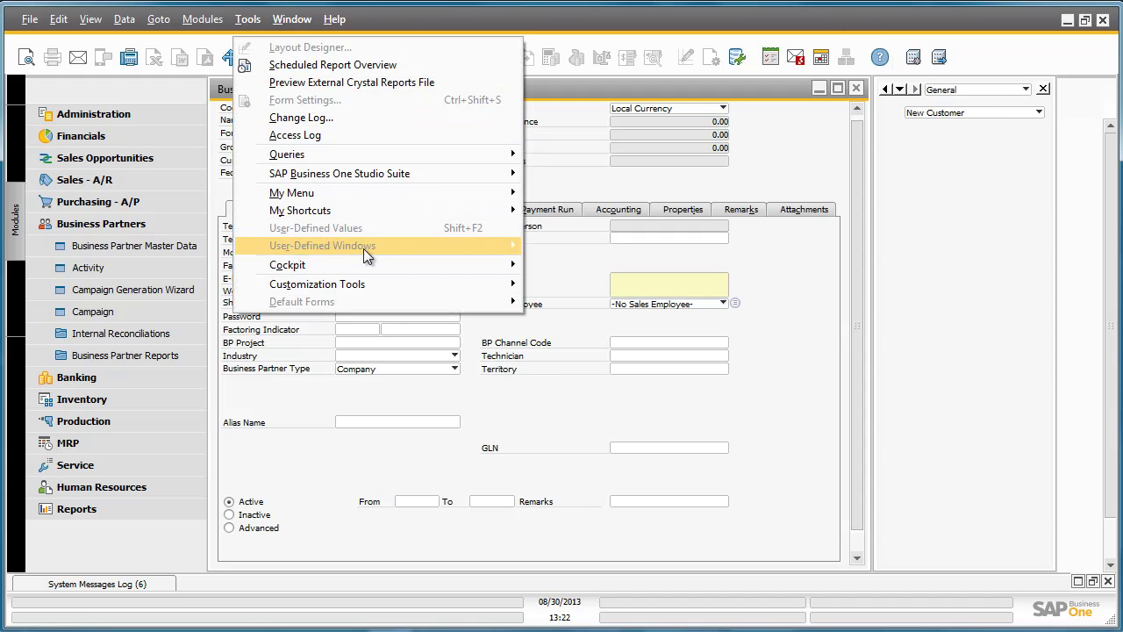
mouse_move(398, 283)
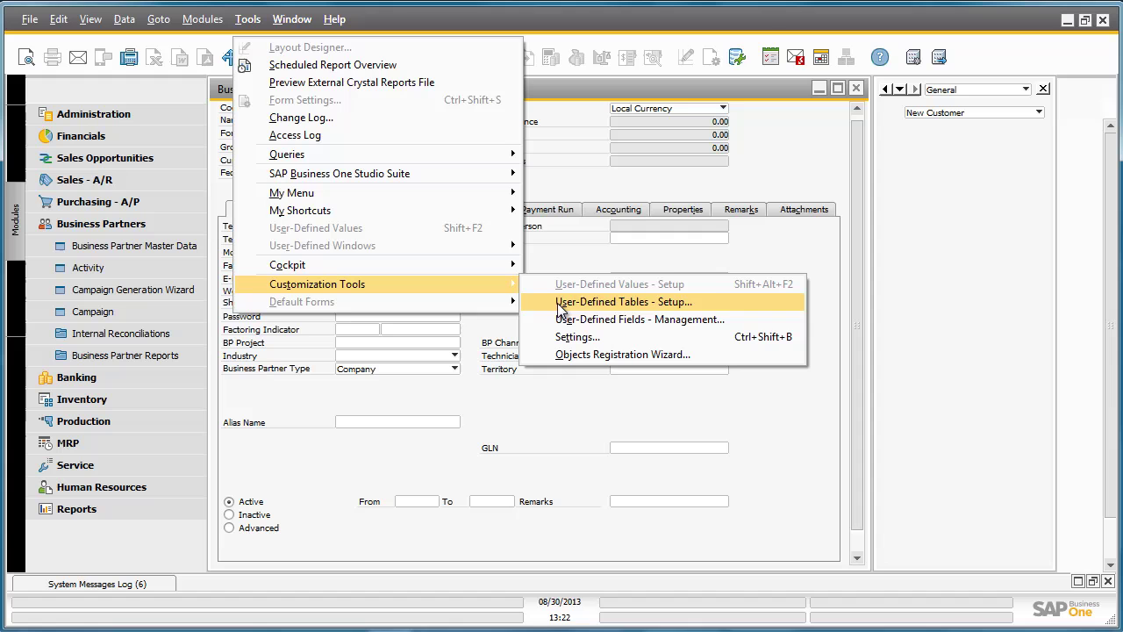
click(594, 319)
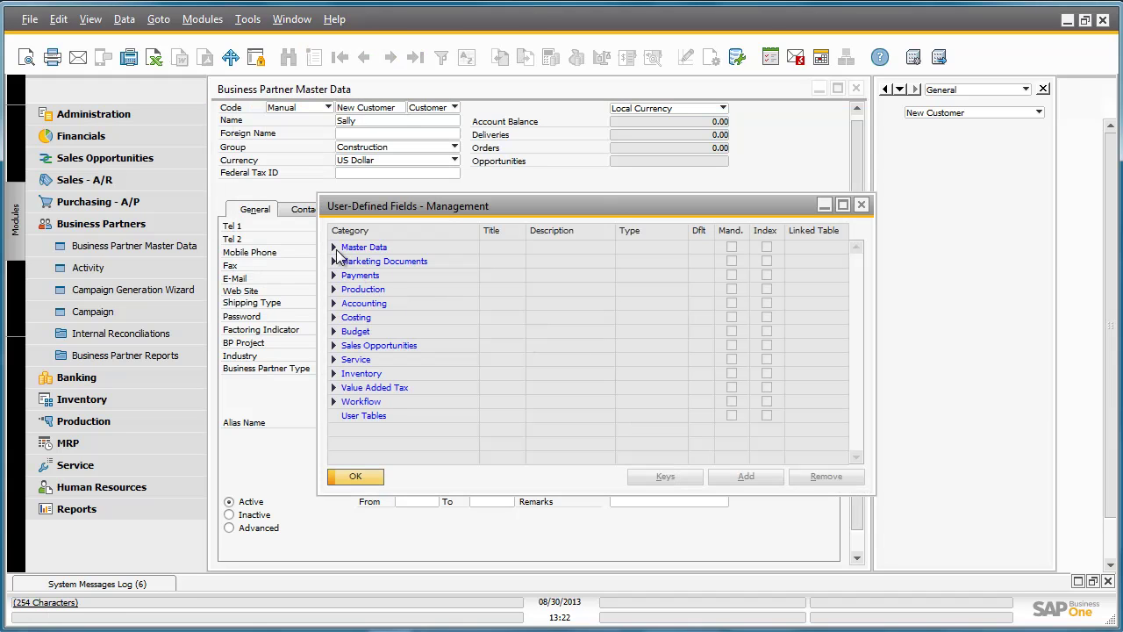
click(333, 248)
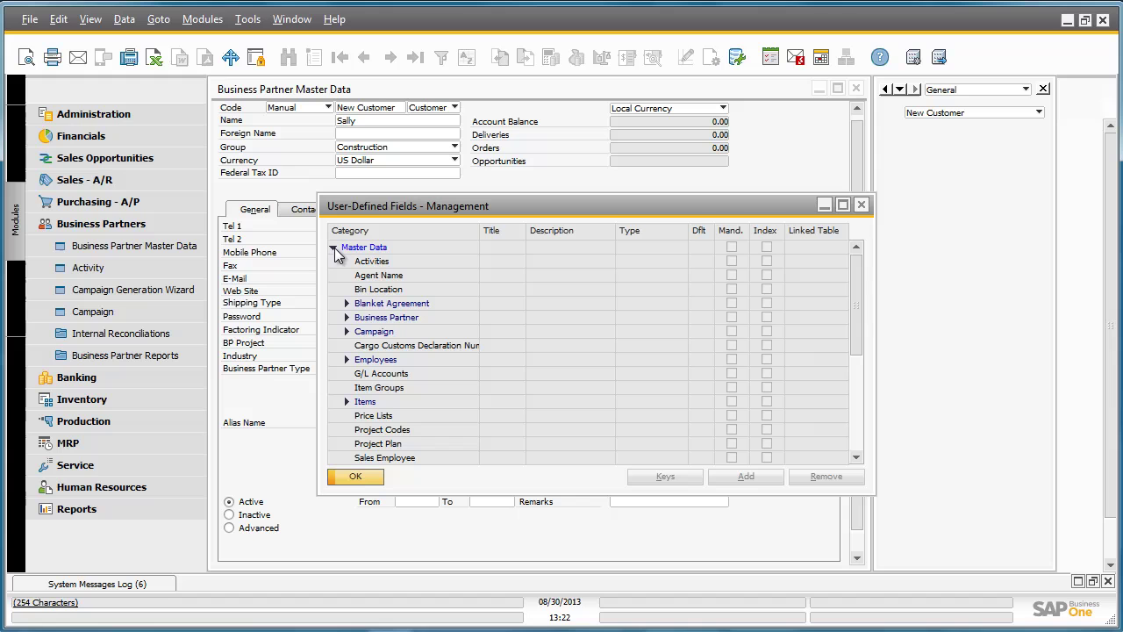
click(347, 317)
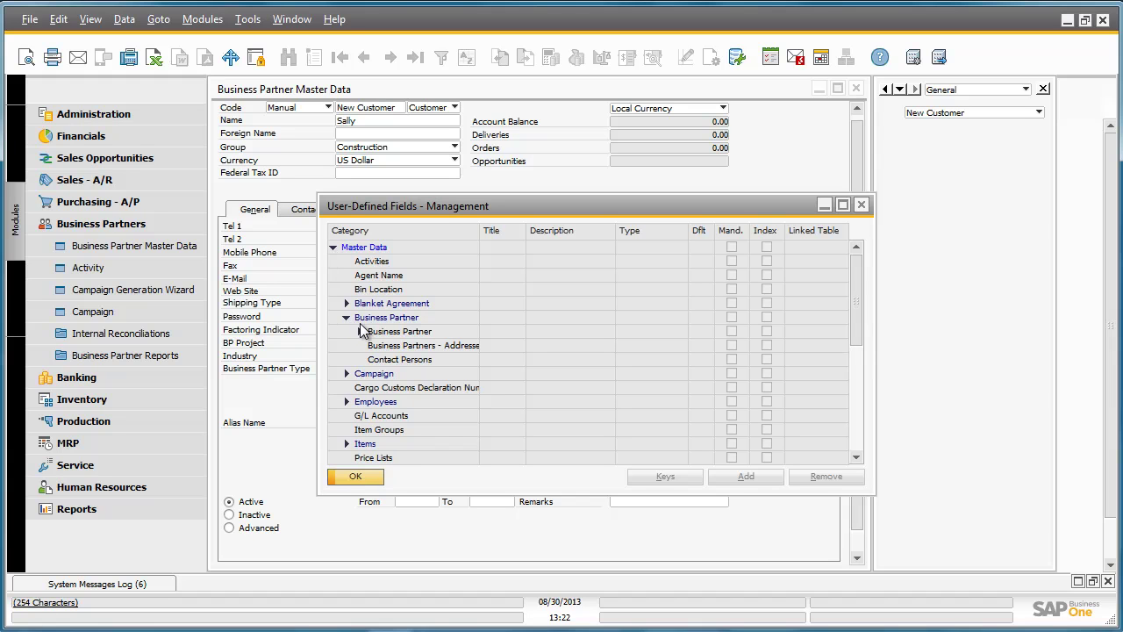
click(360, 331)
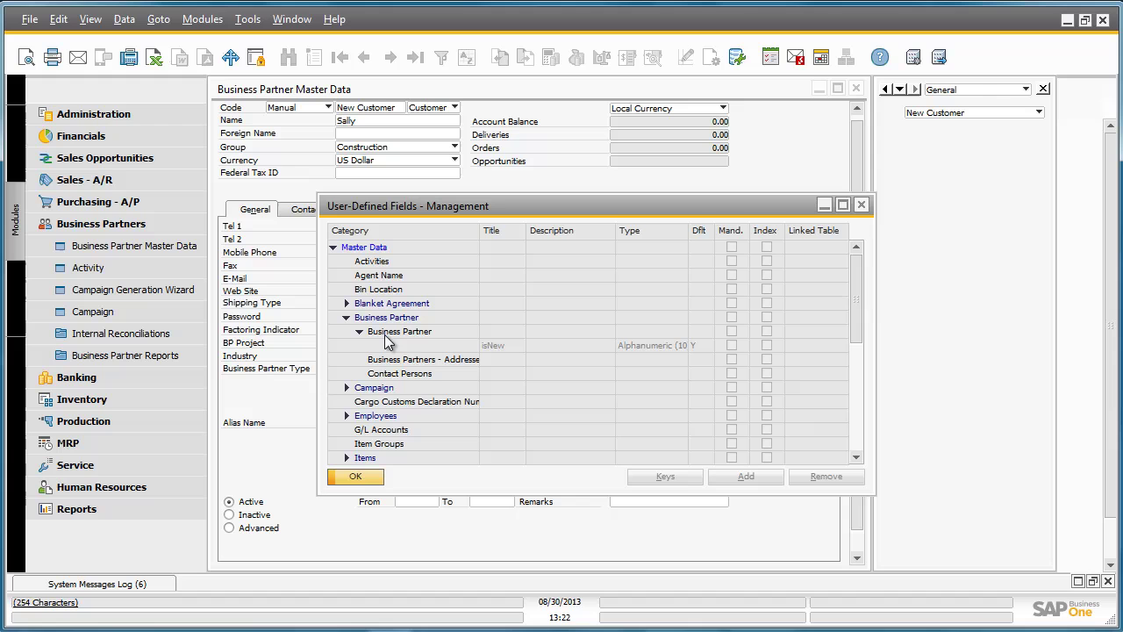
Inspect the isNew field's valid values and default, then close the field management and Business Partner Master Data windows
click(407, 346)
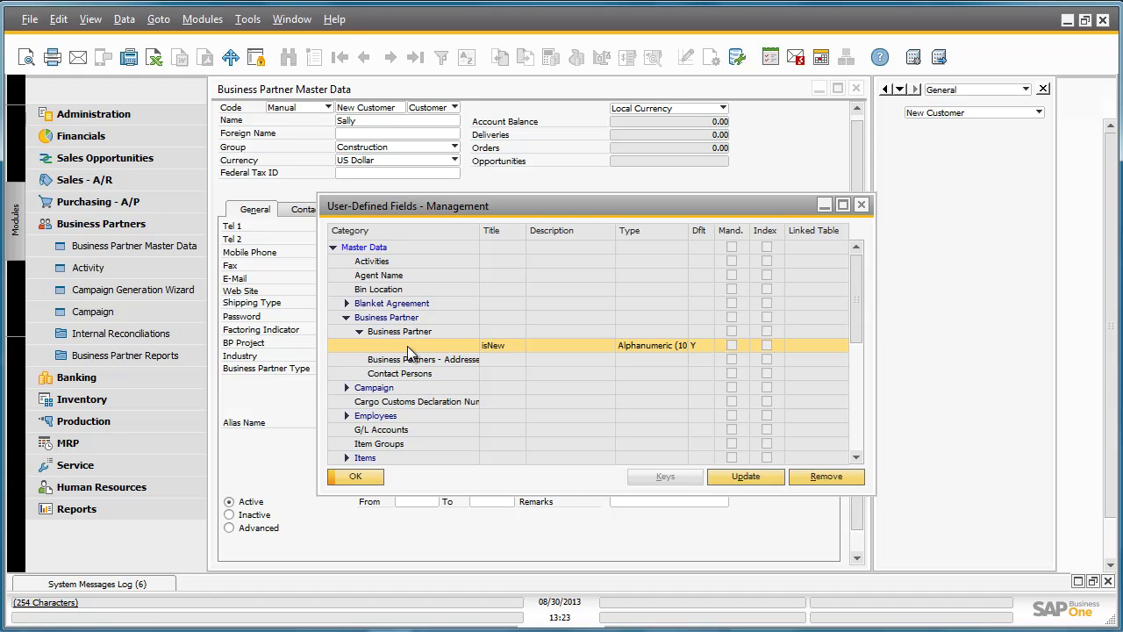
click(742, 479)
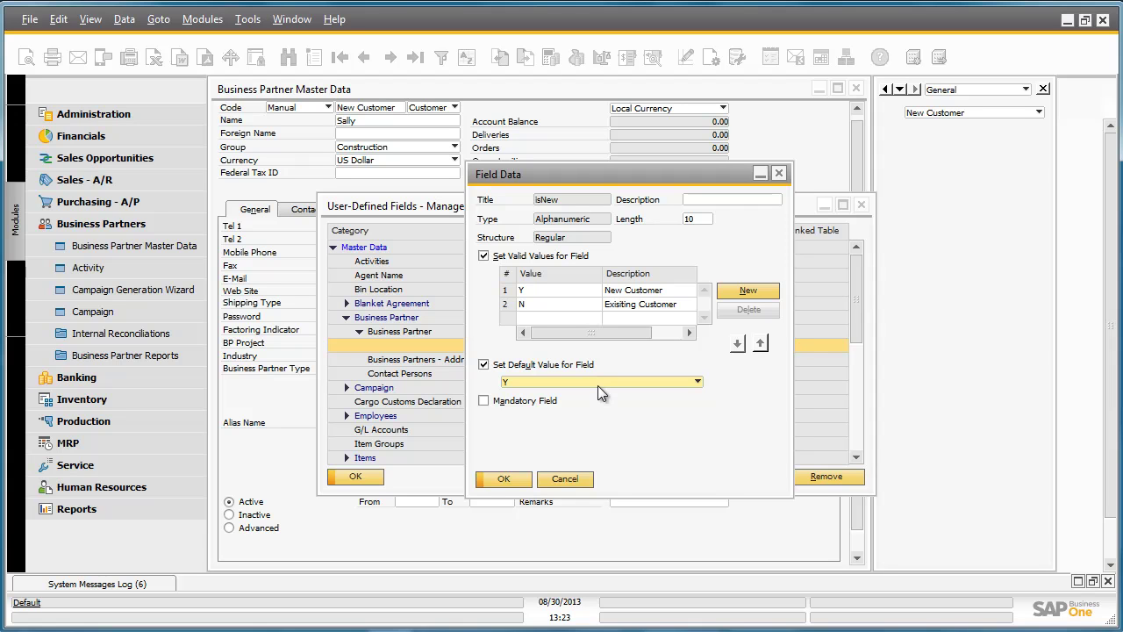
click(501, 478)
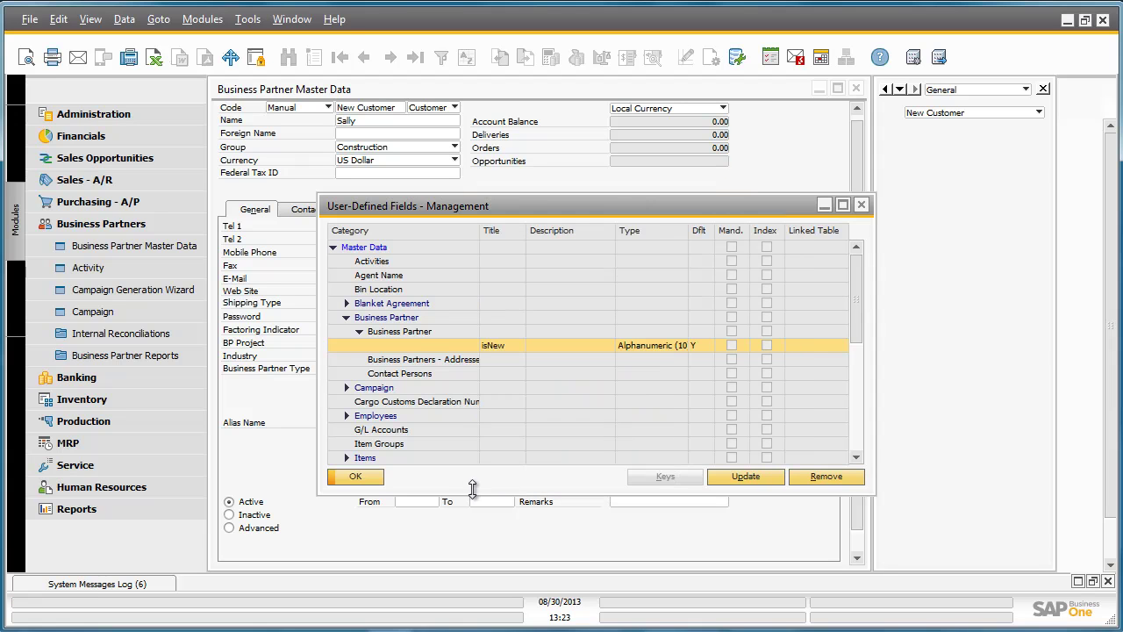
click(378, 480)
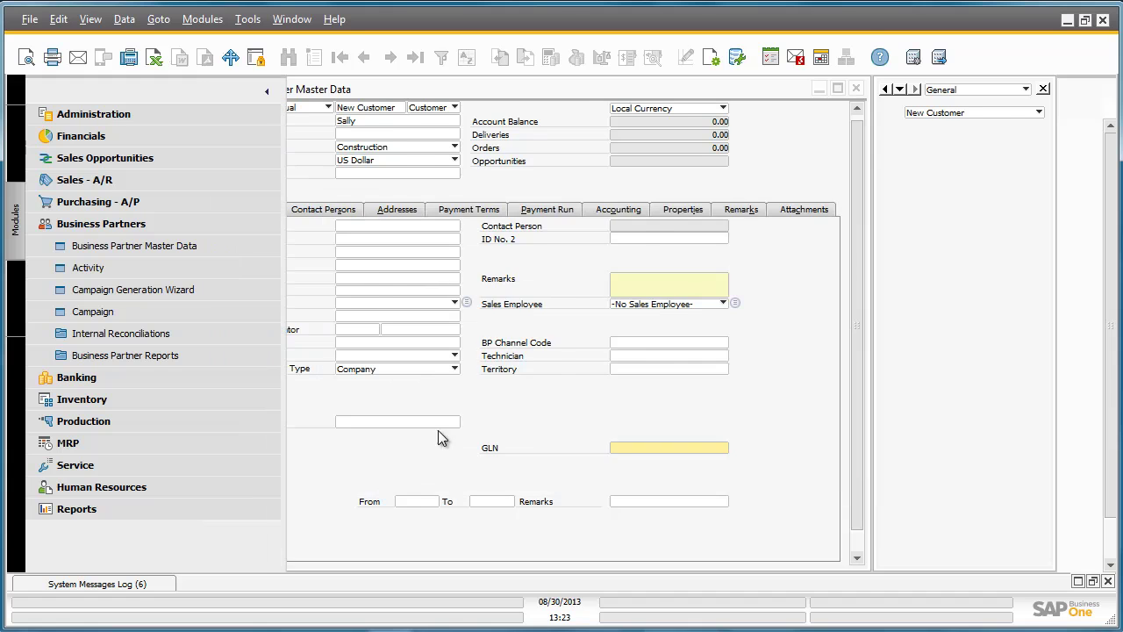
click(904, 98)
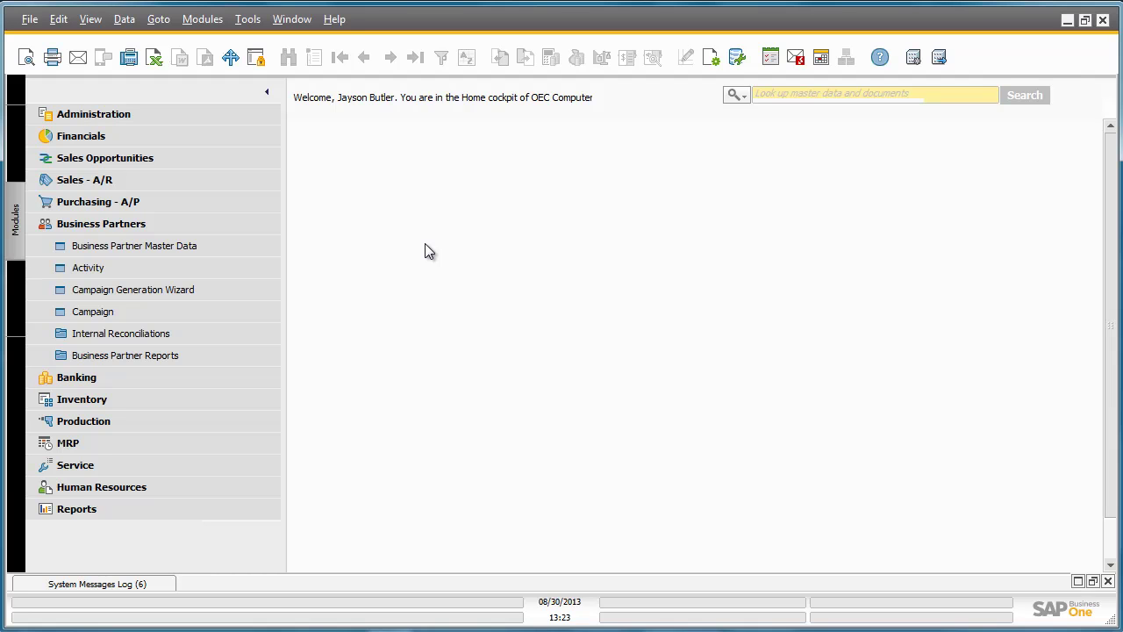
Open Workflow Tracking under Administration and list the workflow instances with the status Completed
click(211, 117)
click(209, 354)
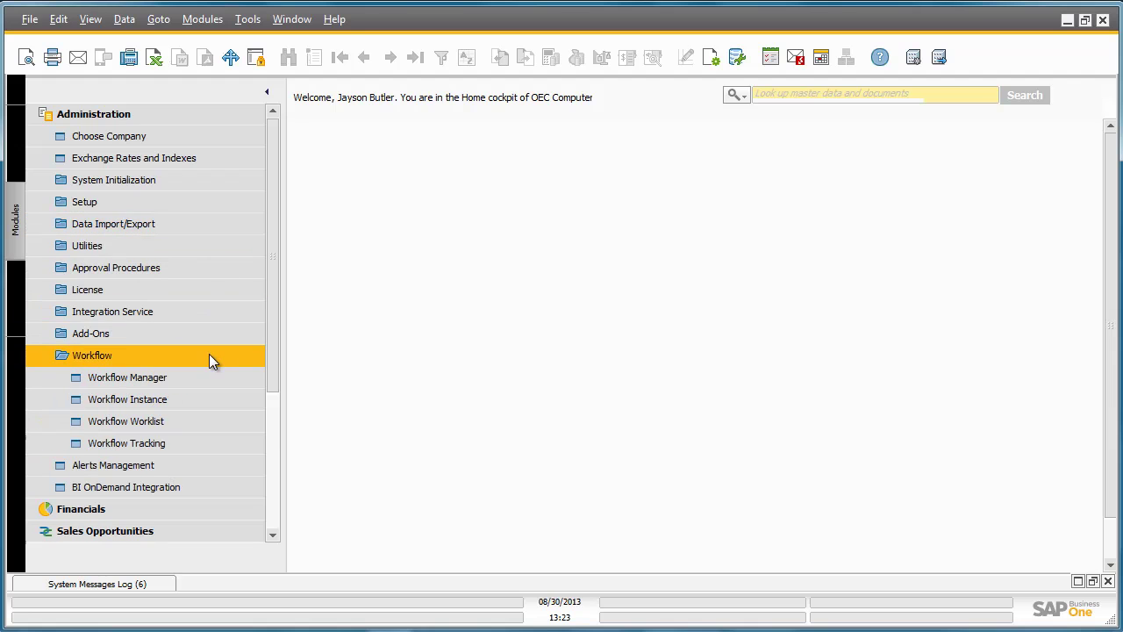
click(211, 441)
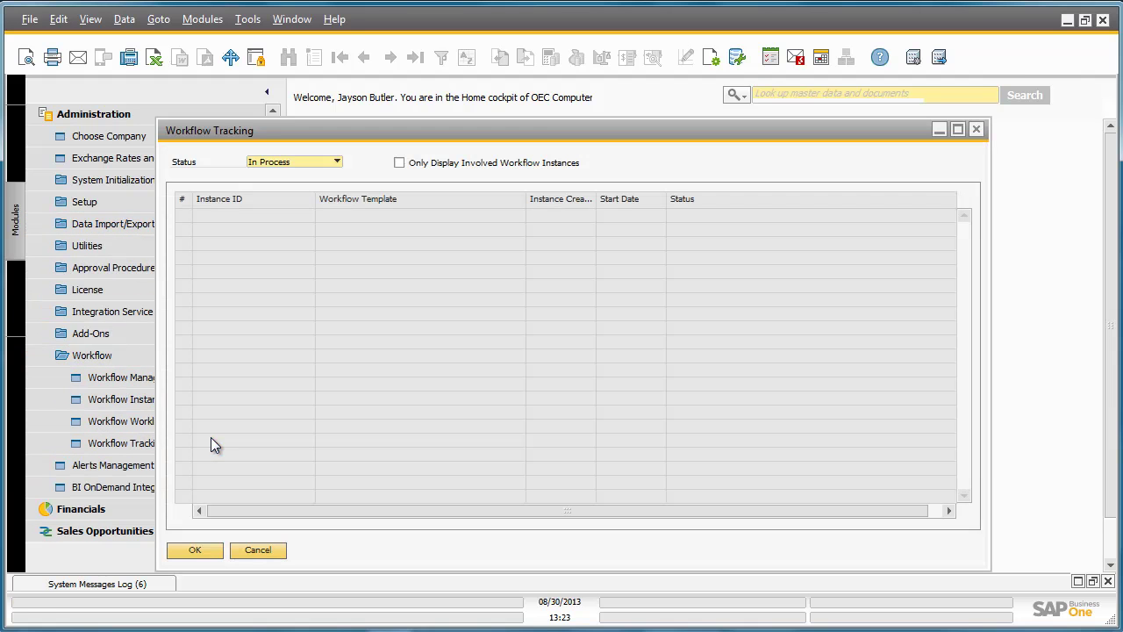
click(319, 161)
click(310, 203)
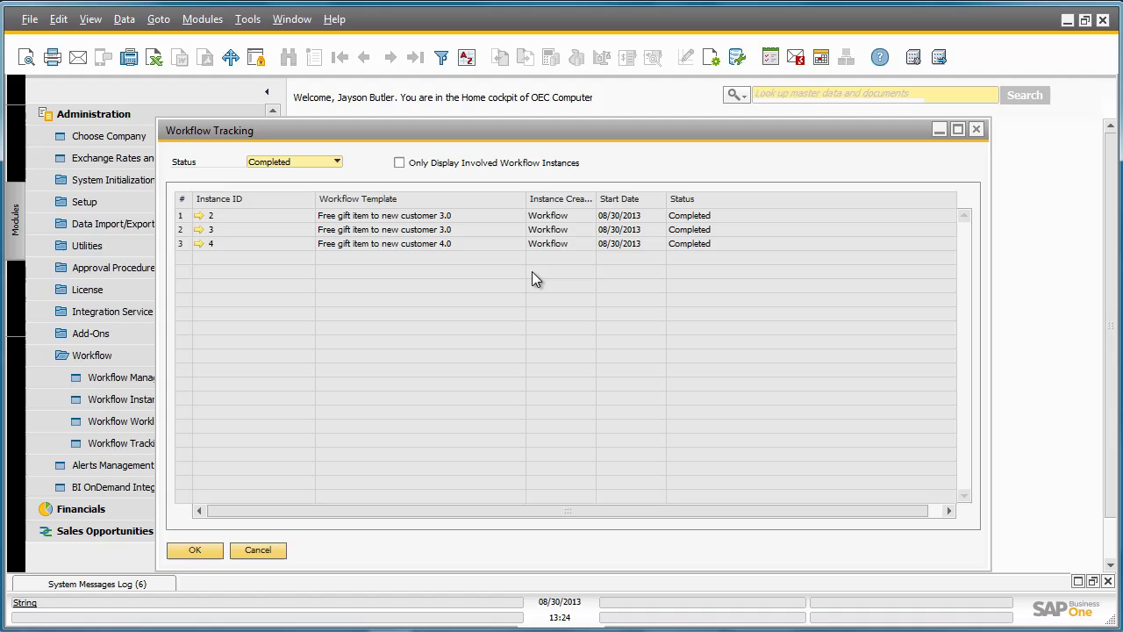
View the process diagram of the completed Free gift item to new customer 4.0 instance, then close Workflow Tracking
click(199, 243)
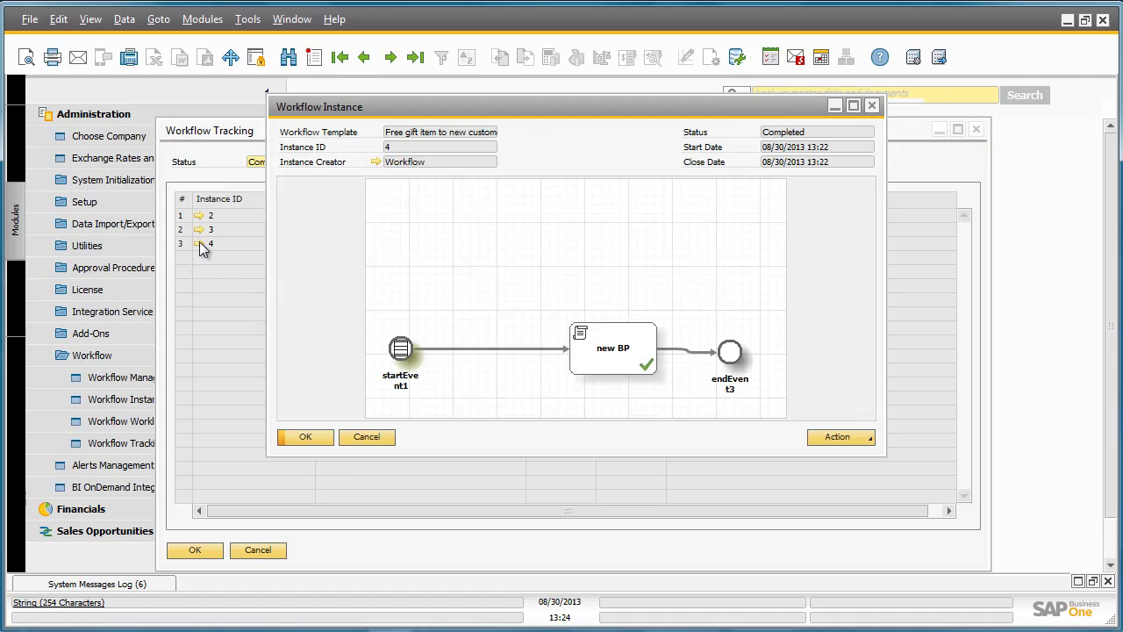
click(305, 437)
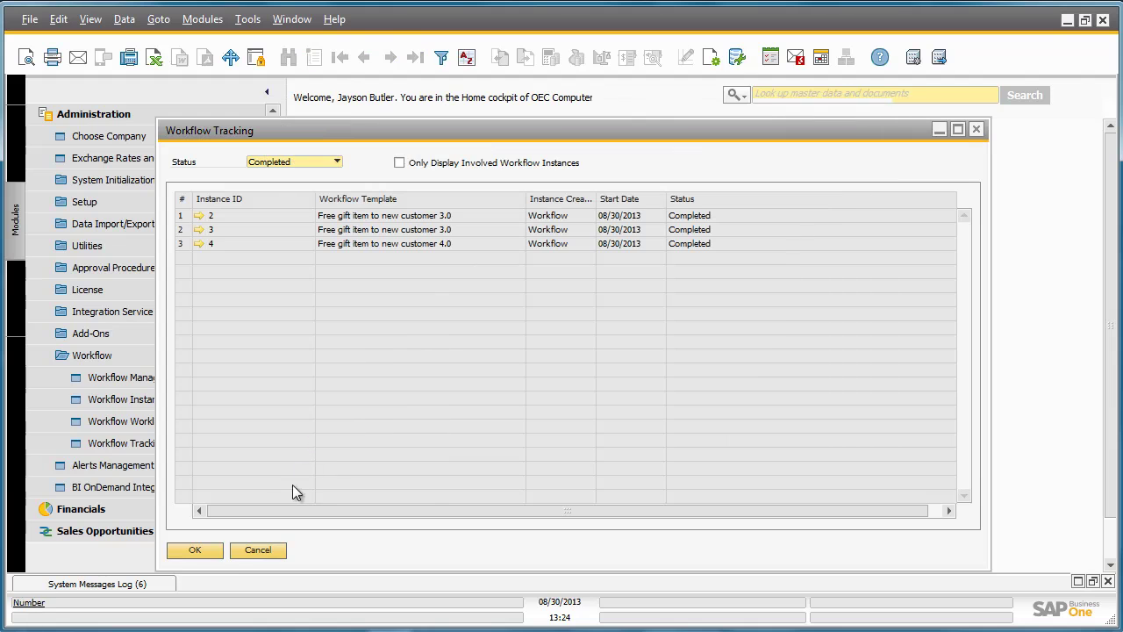
click(194, 550)
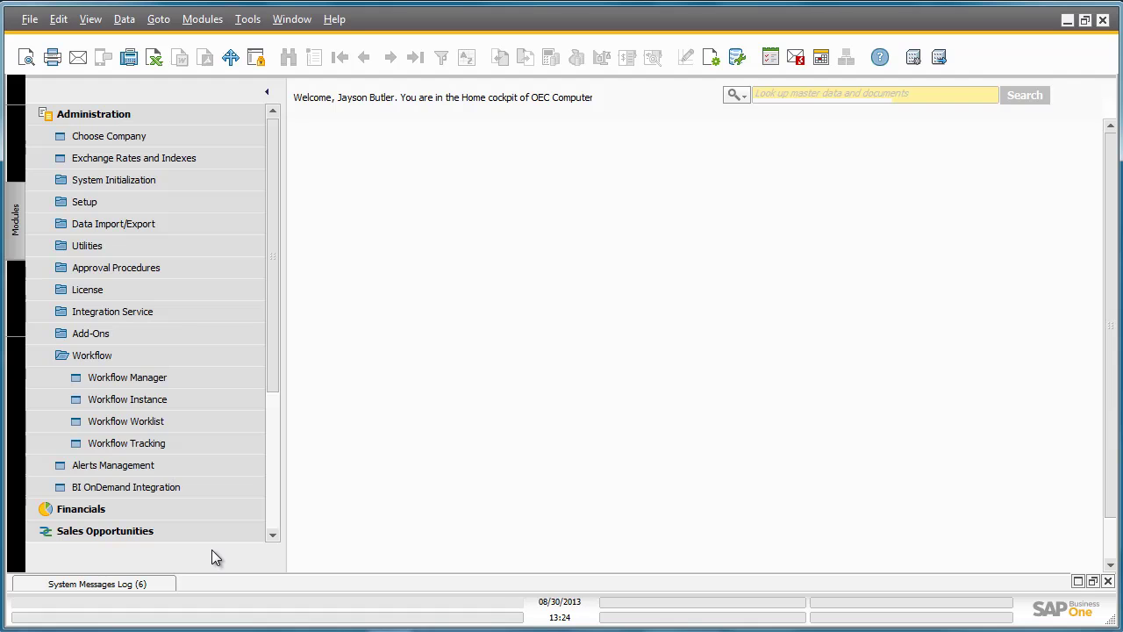
Open A/R Invoice, view the most recent invoice with its free gift item line, and close it
click(182, 120)
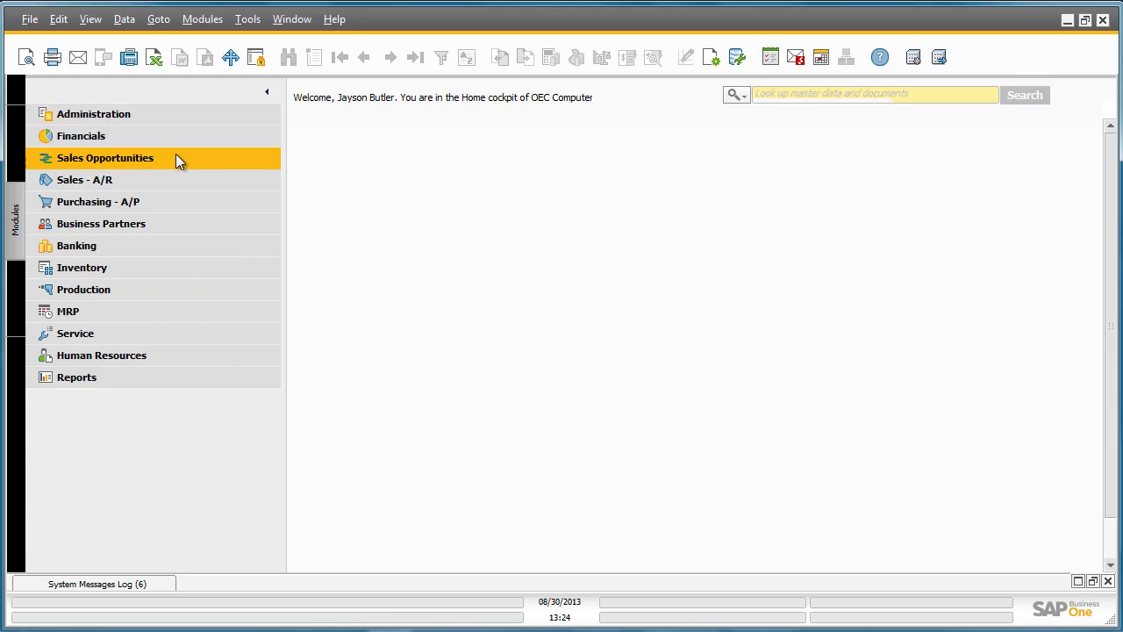
click(175, 182)
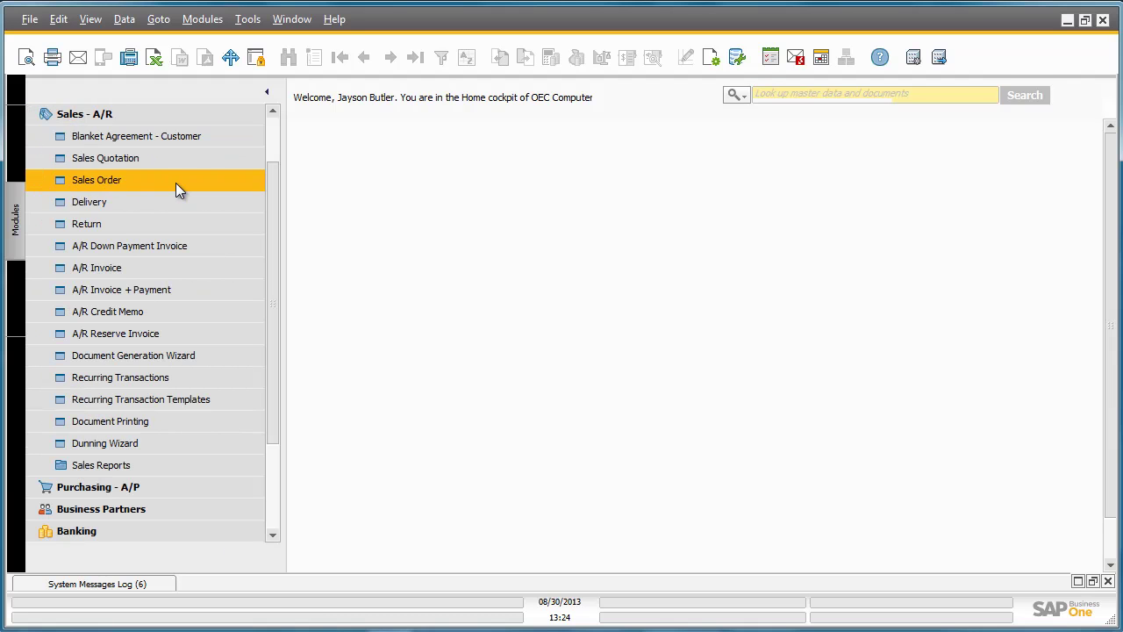
click(186, 268)
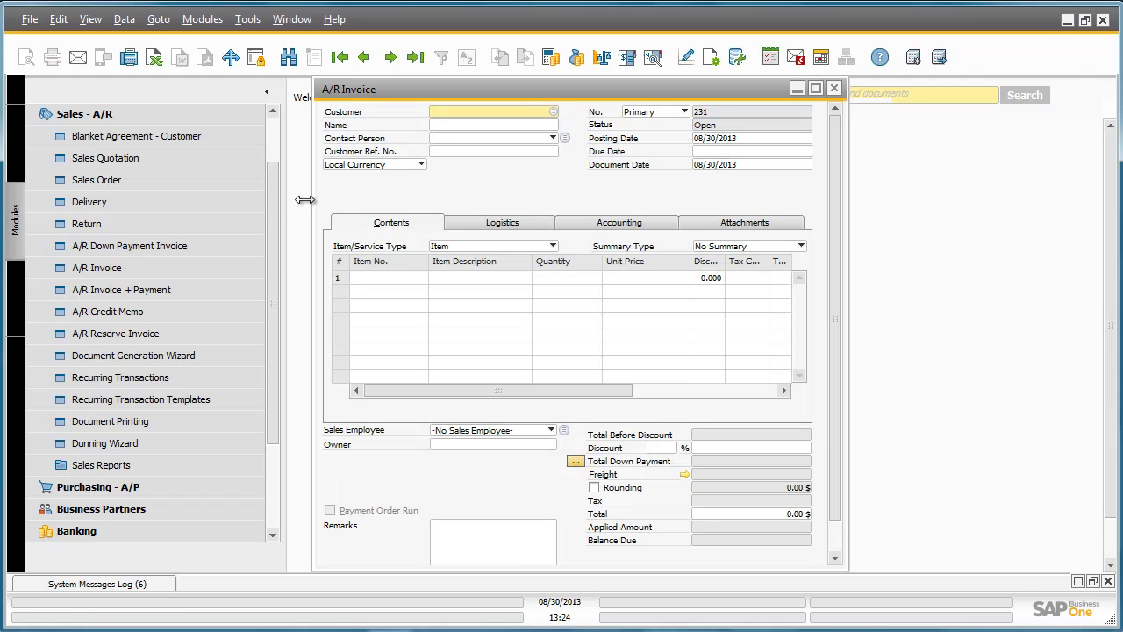
click(411, 58)
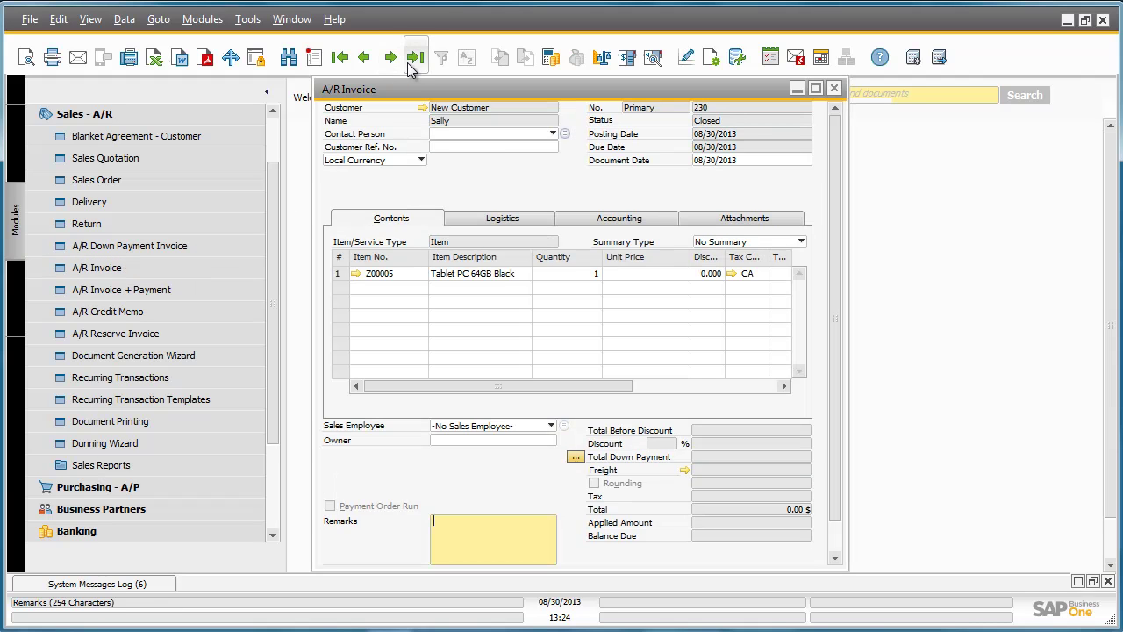
drag(420, 89, 389, 83)
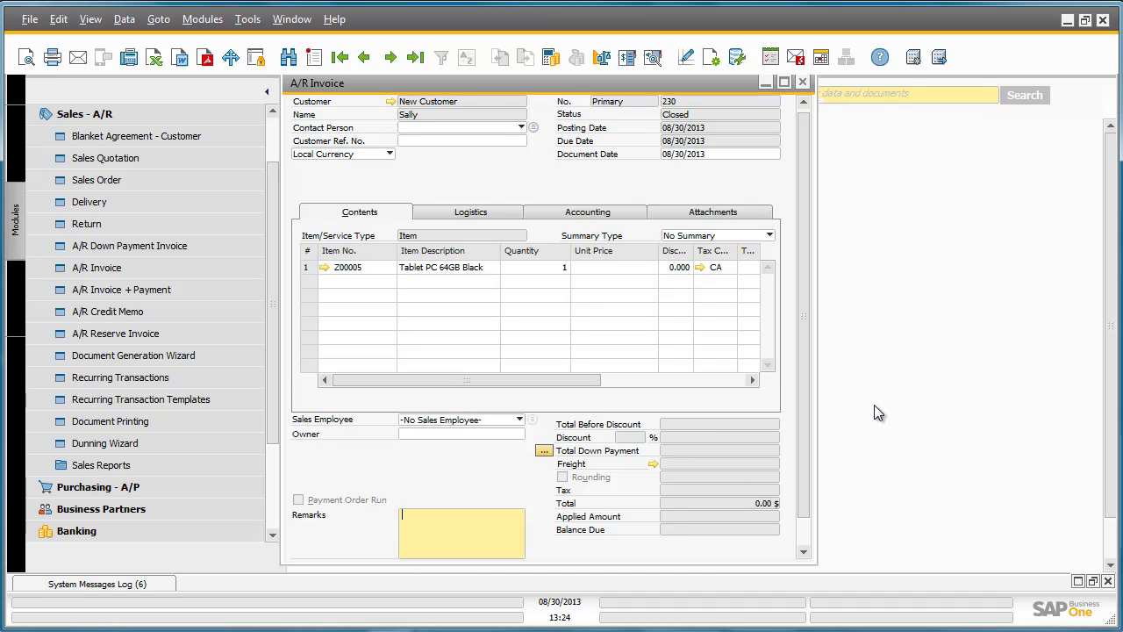
click(803, 82)
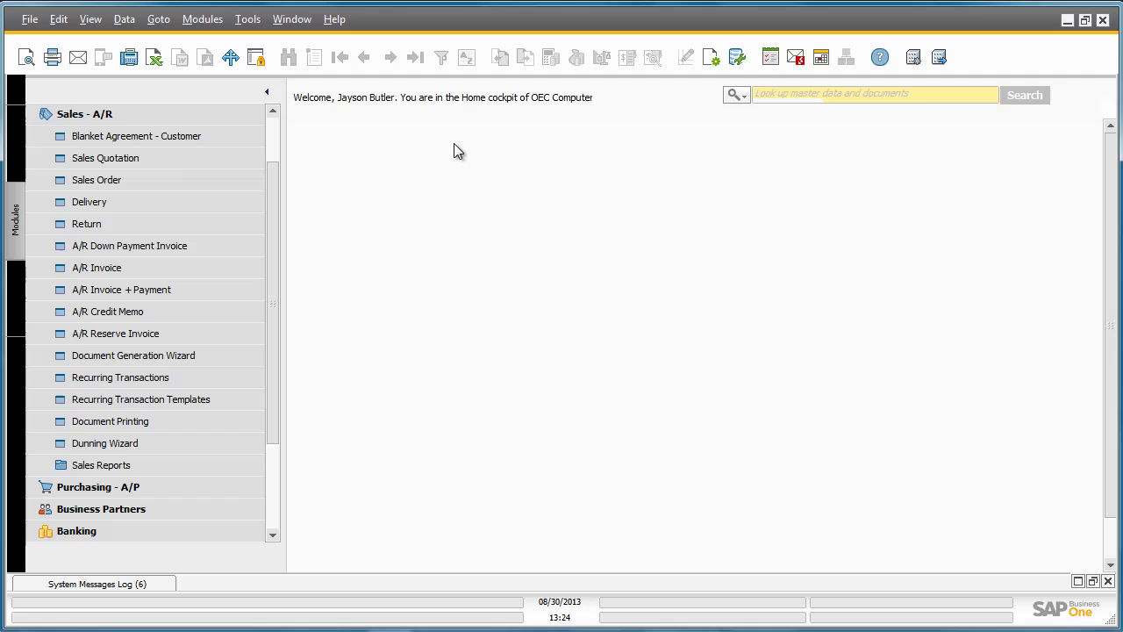
Open Business Partner Master Data and look up the record with the code New Customer
click(229, 118)
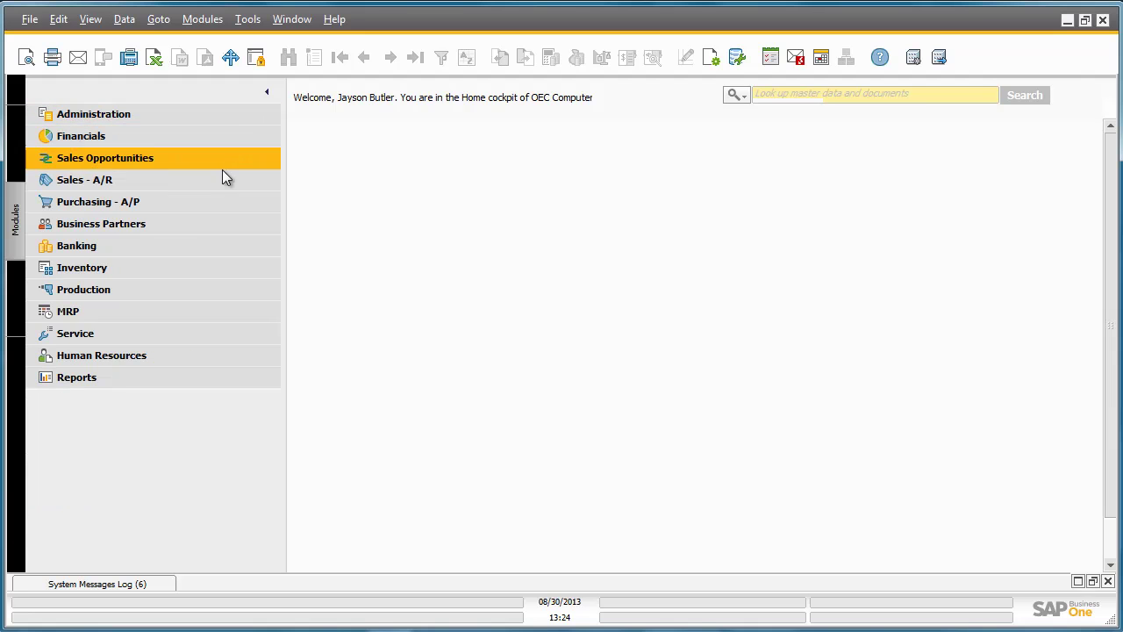
click(209, 224)
click(209, 245)
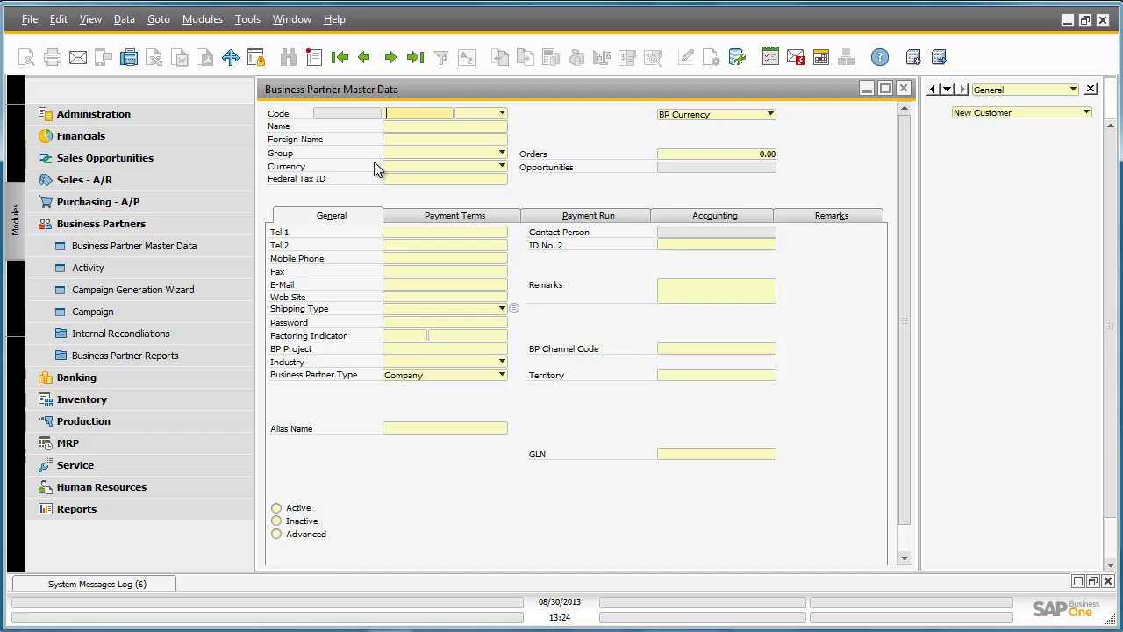
text(New Customer)
key(Tab)
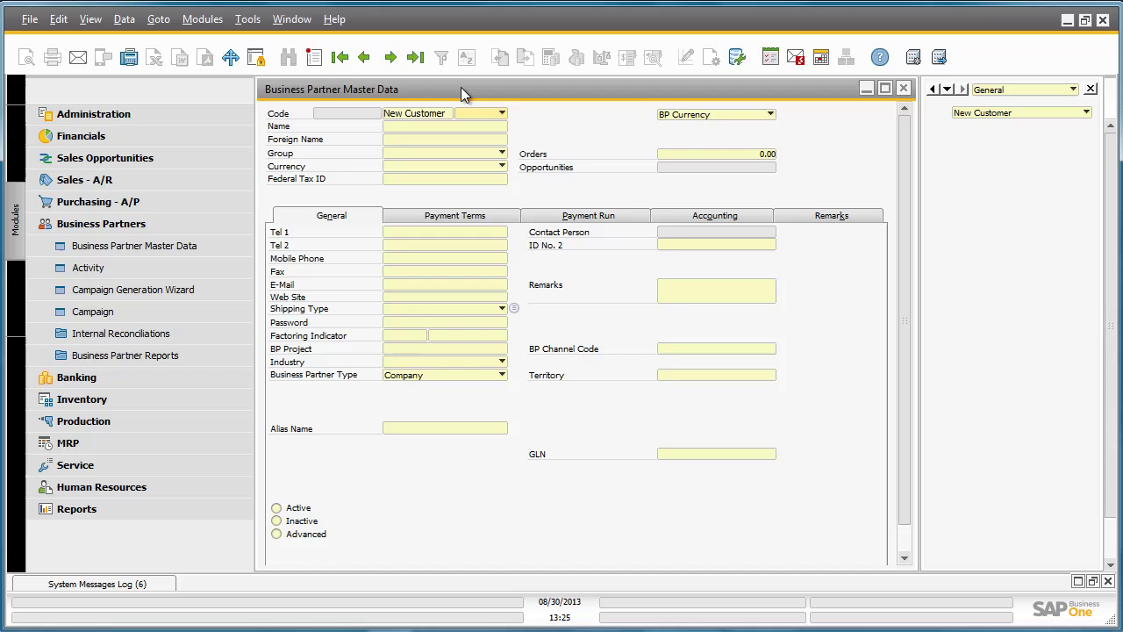
drag(463, 94, 354, 94)
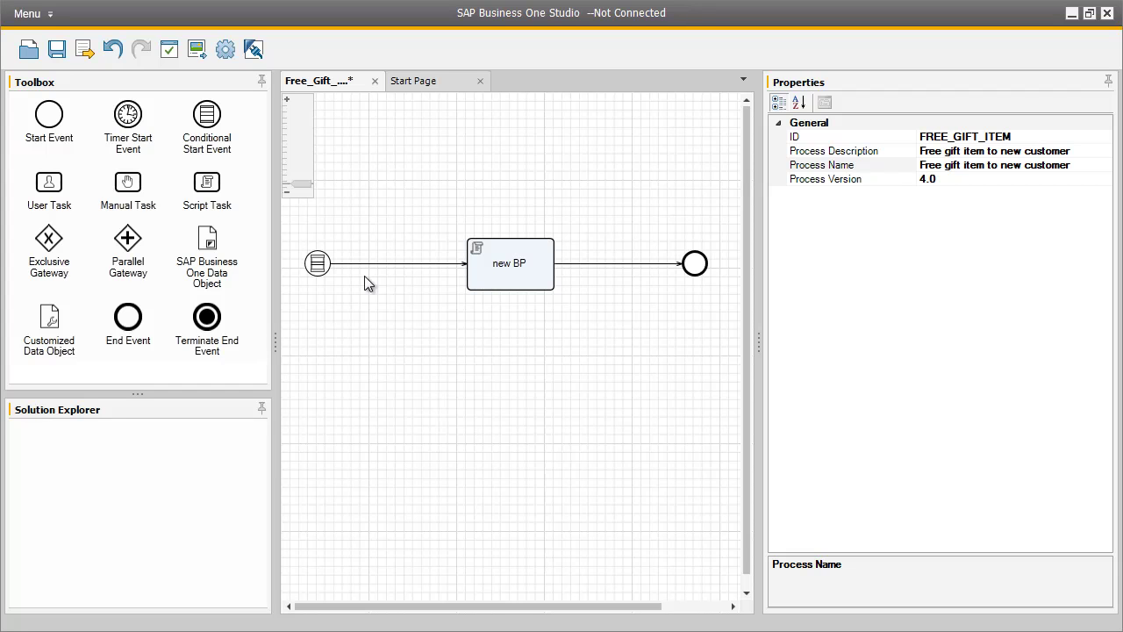
In SAP Business One Studio, review the conditional start event's script, focusing on the isNew condition in its query, and close the editor
click(319, 268)
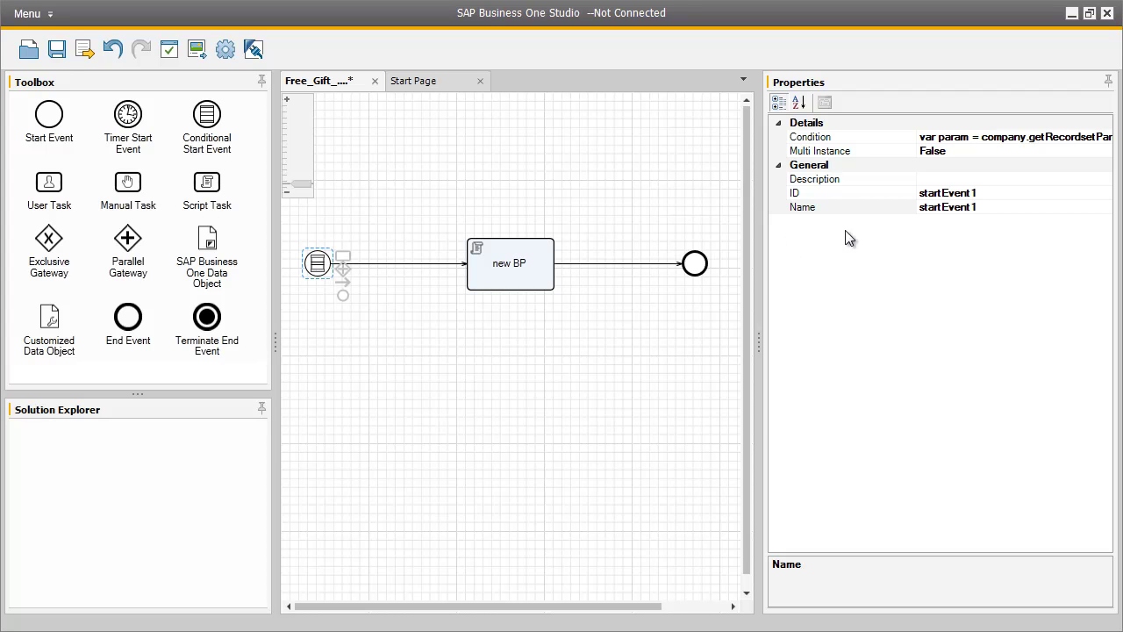
click(1088, 140)
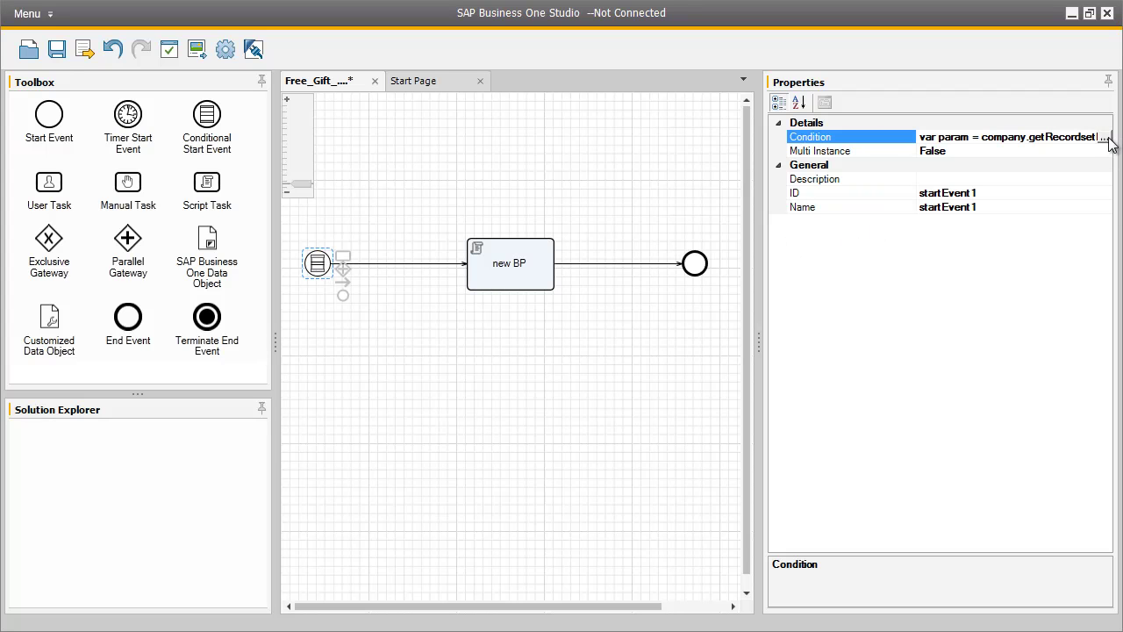
click(1107, 138)
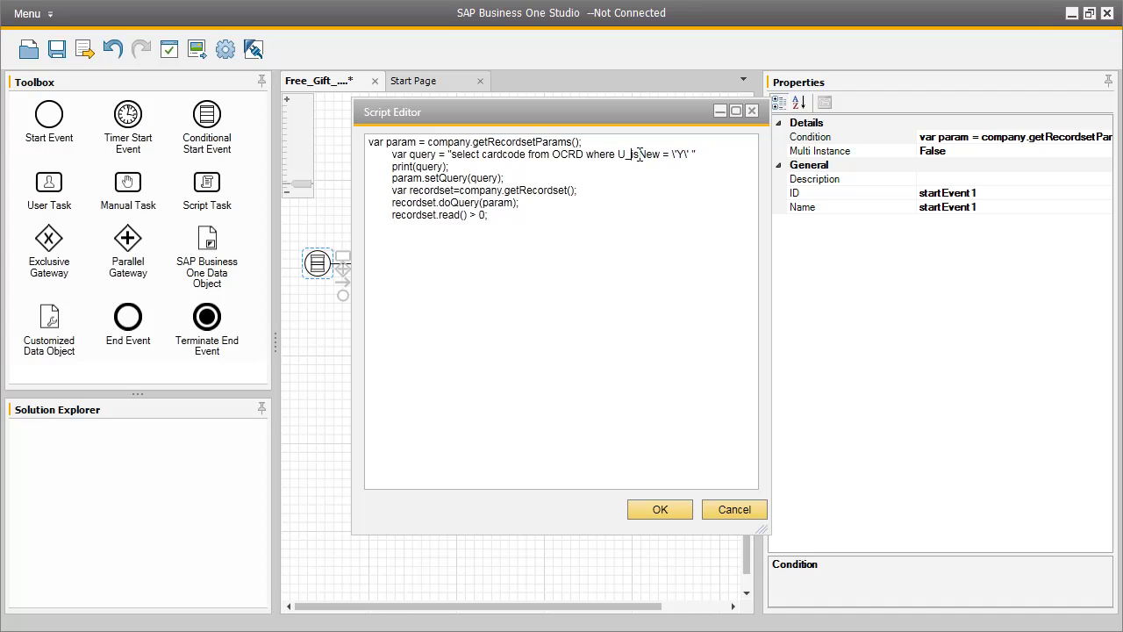
drag(631, 154, 656, 155)
click(682, 153)
double_click(682, 153)
click(660, 509)
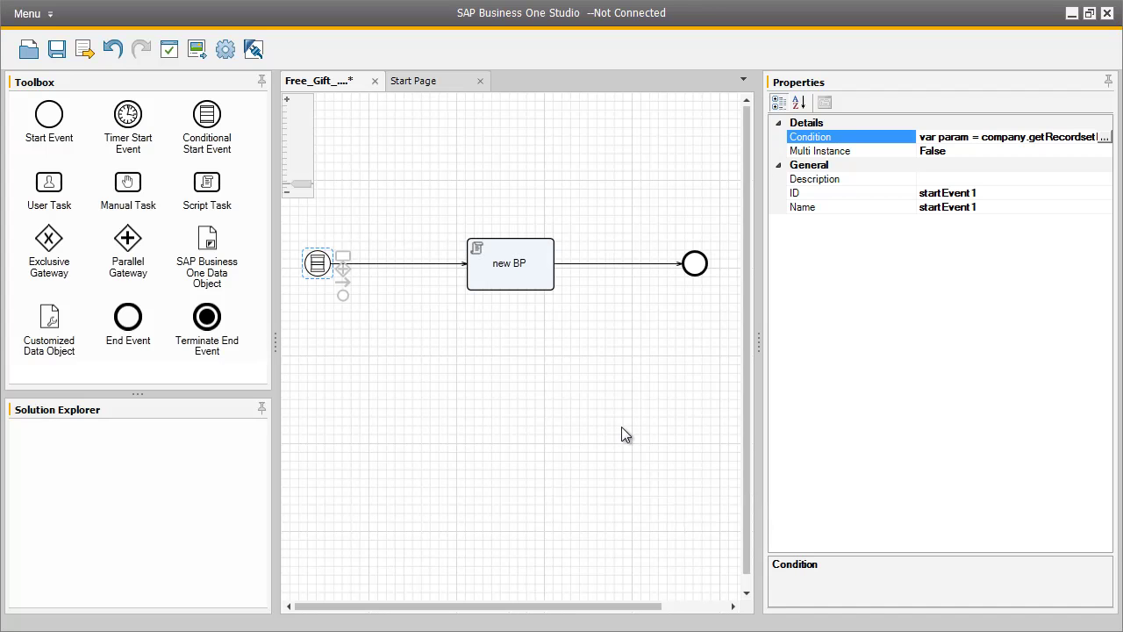
Open the script of the new BP script task and enlarge the Script Editor to show more of the code
click(537, 288)
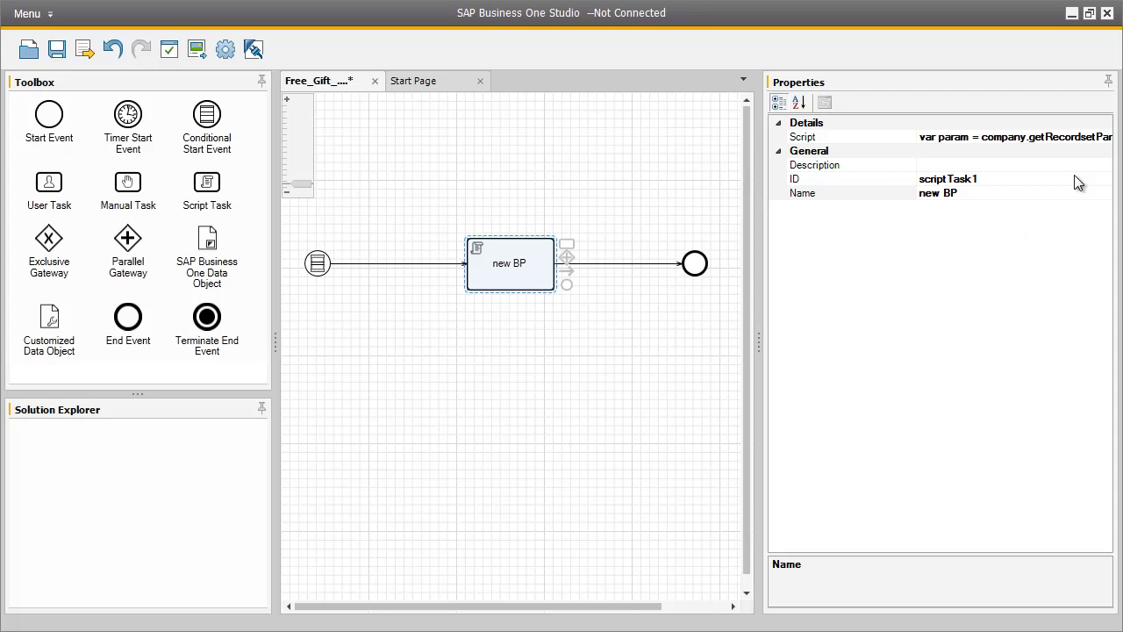
click(1104, 139)
click(1106, 137)
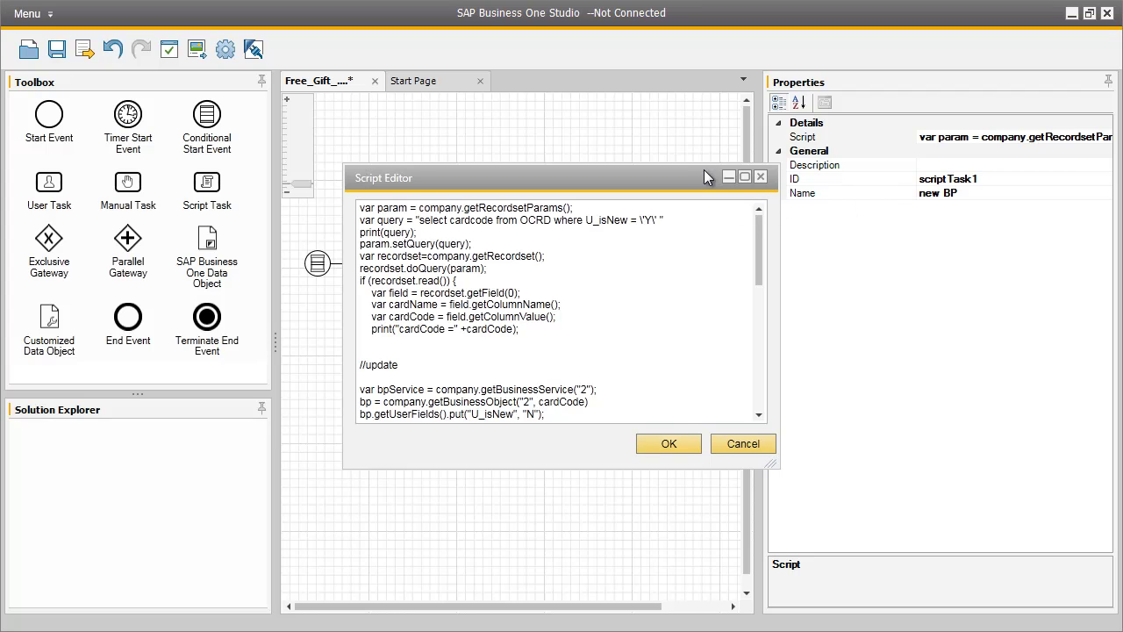
drag(703, 177, 643, 97)
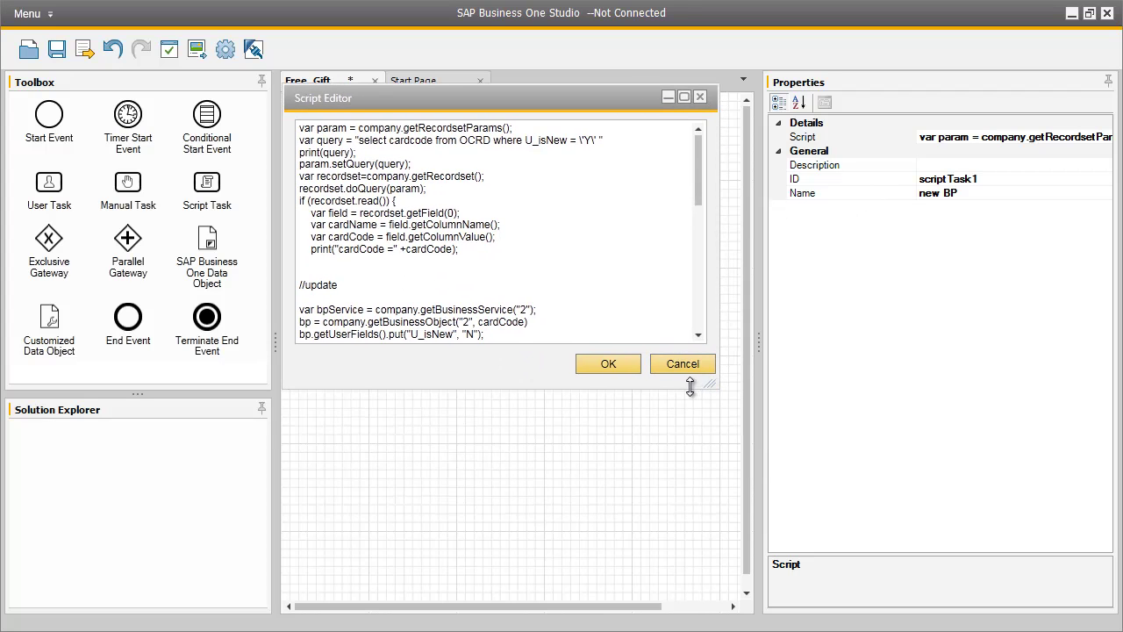
drag(693, 386, 720, 631)
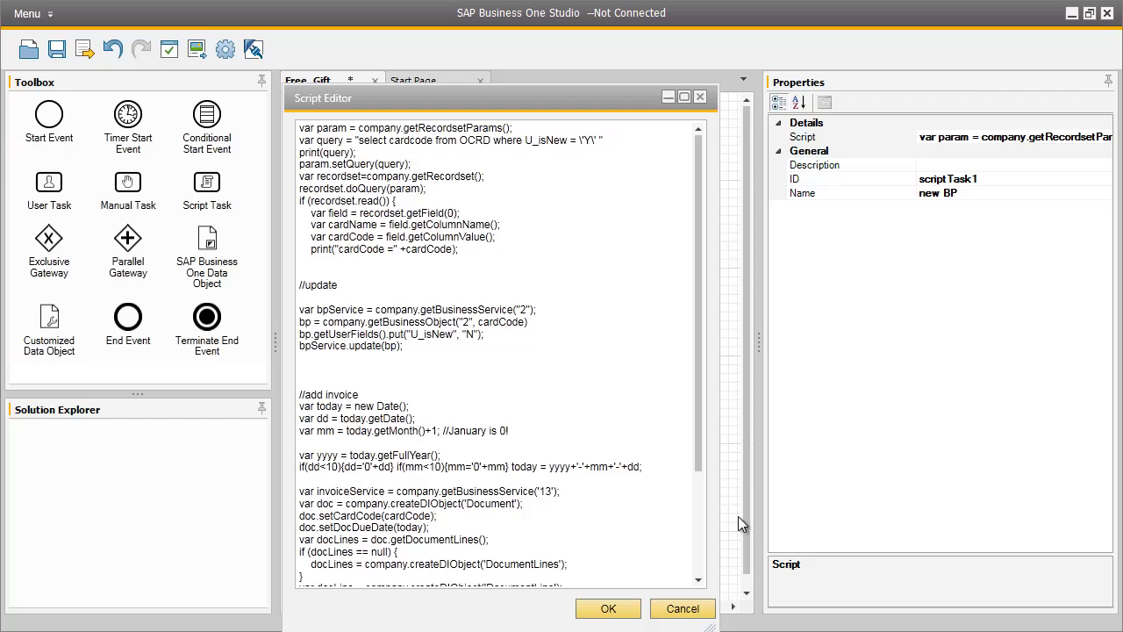
drag(720, 471, 779, 465)
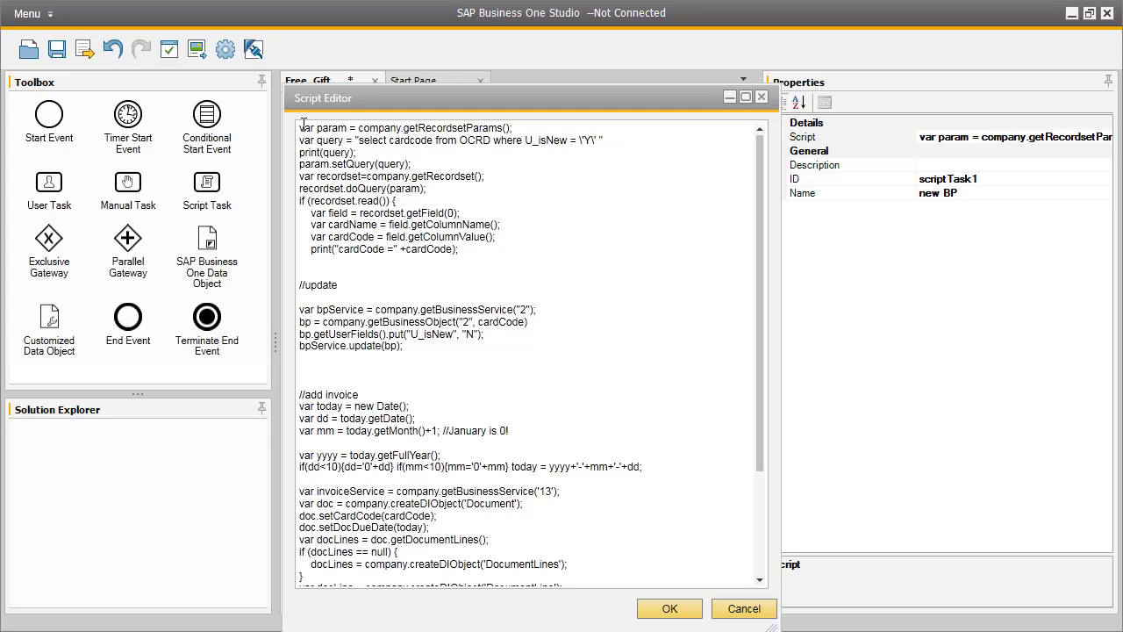
Examine the script's opening new-customer query and the update section that changes the U_isNew user field
drag(305, 124, 542, 251)
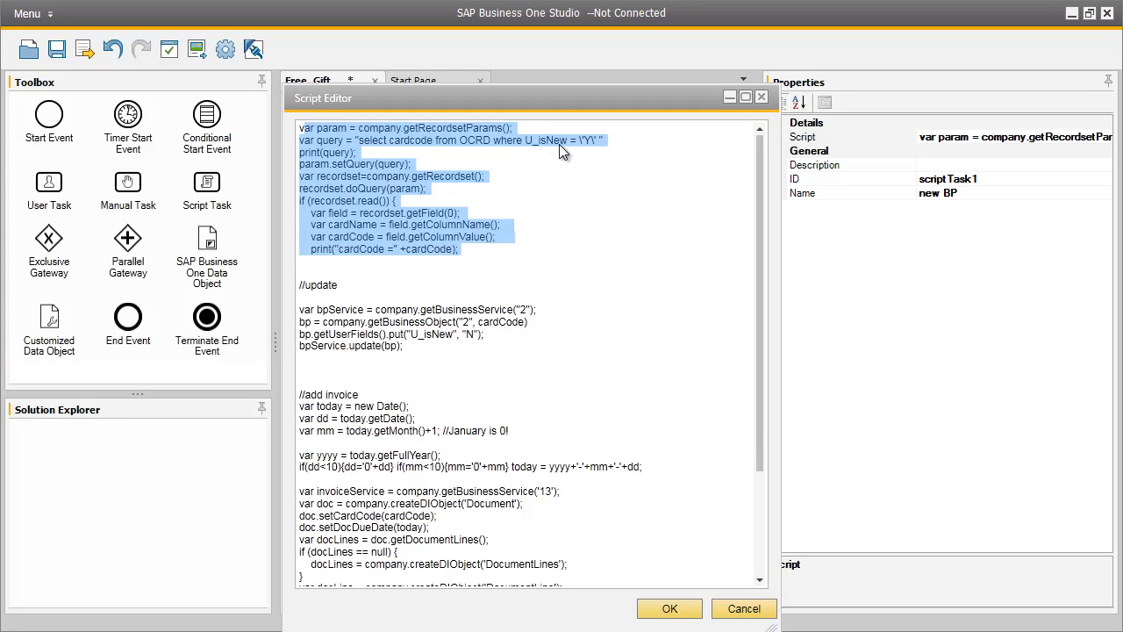
click(602, 143)
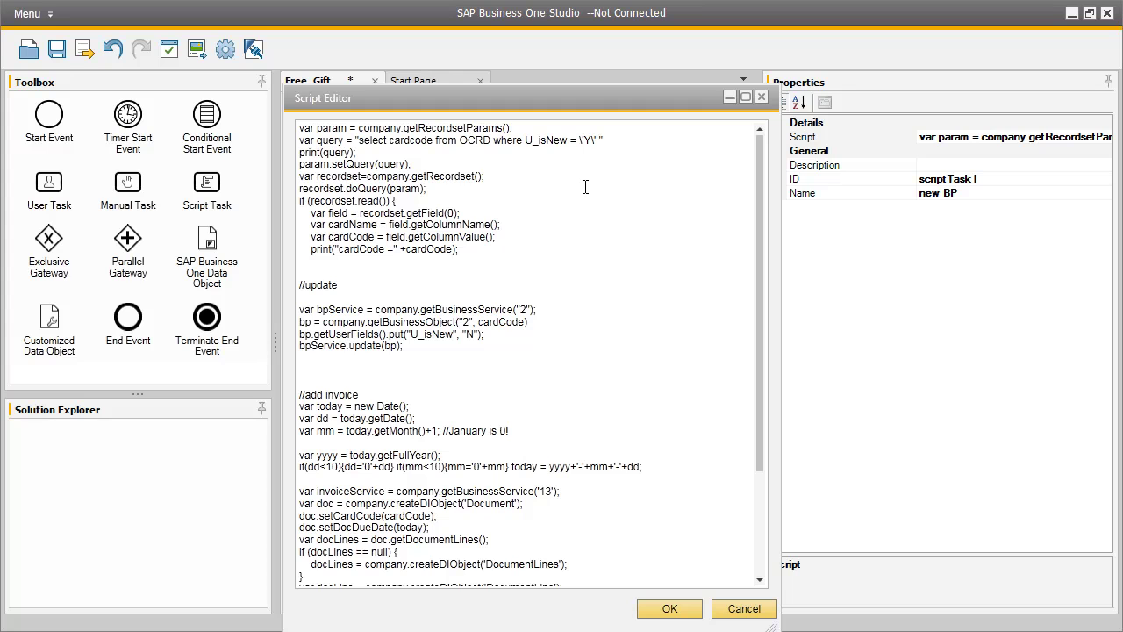
scroll(574, 211, down, 2)
click(338, 201)
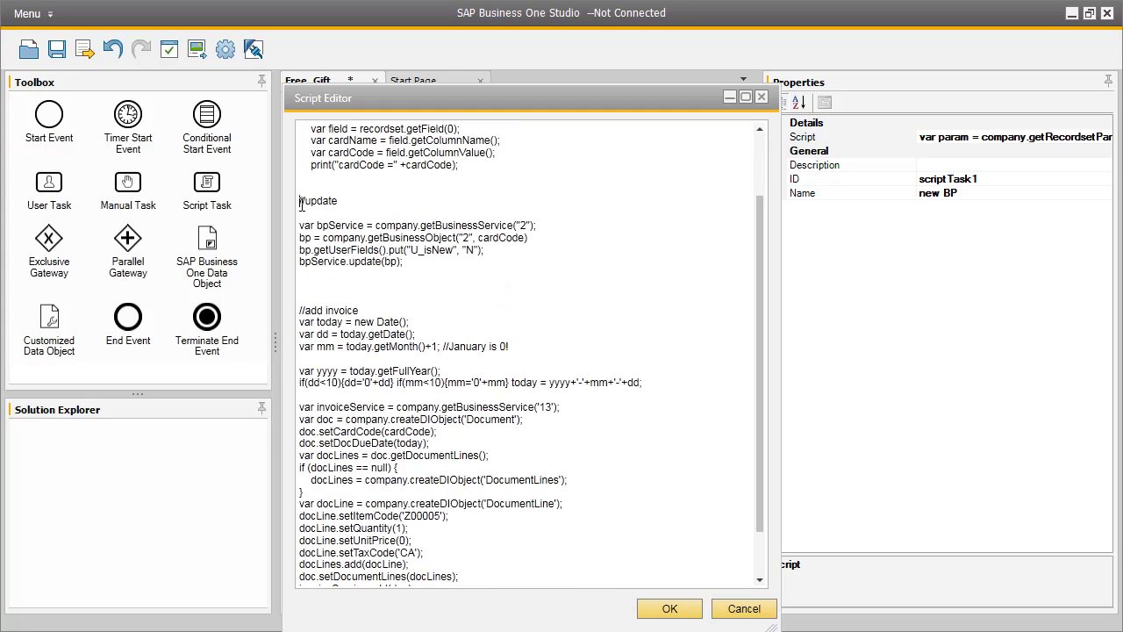
drag(301, 203, 351, 203)
drag(465, 250, 473, 250)
click(461, 328)
Examine the script's add invoice section, including the invoice service call and the lines defining item, quantity, unit price and tax code
scroll(461, 327, down, 2)
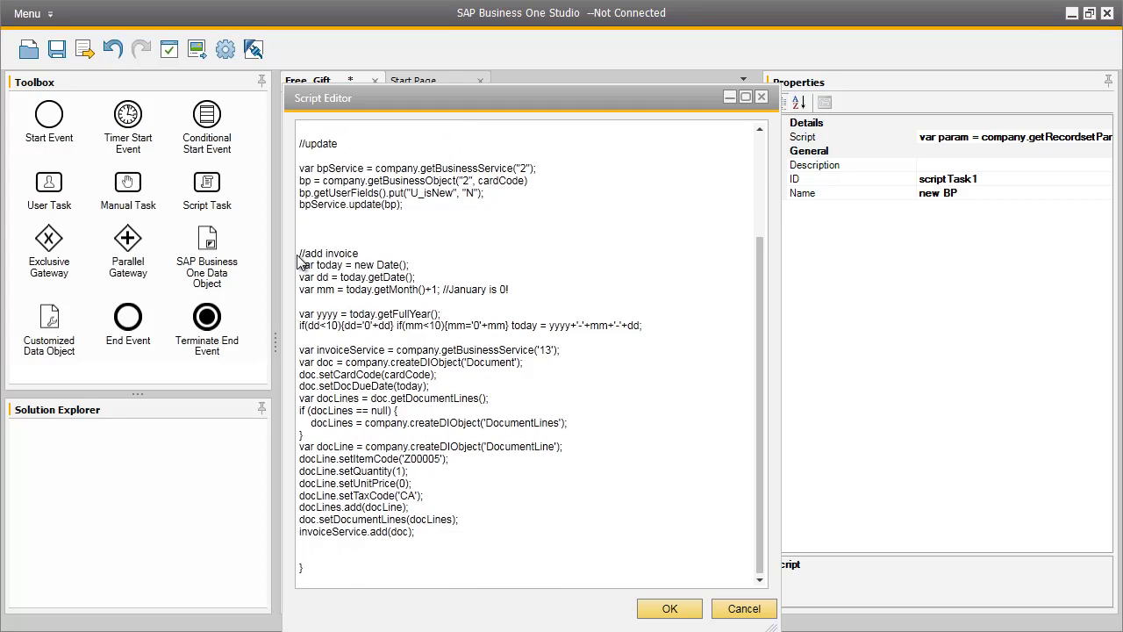
drag(300, 253, 379, 253)
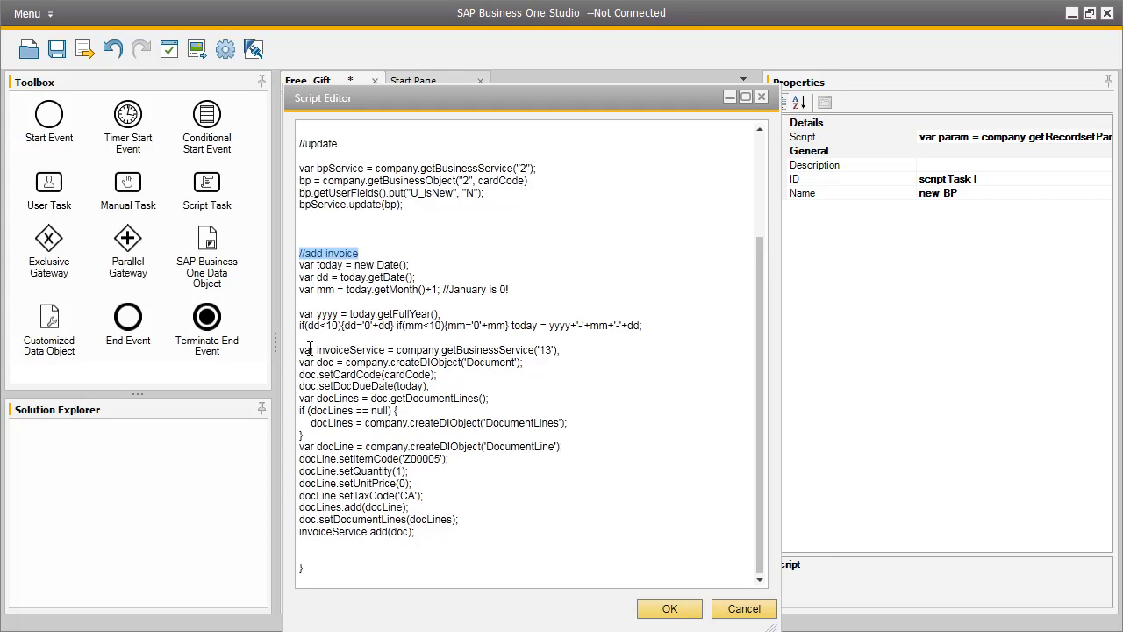
drag(308, 348, 572, 355)
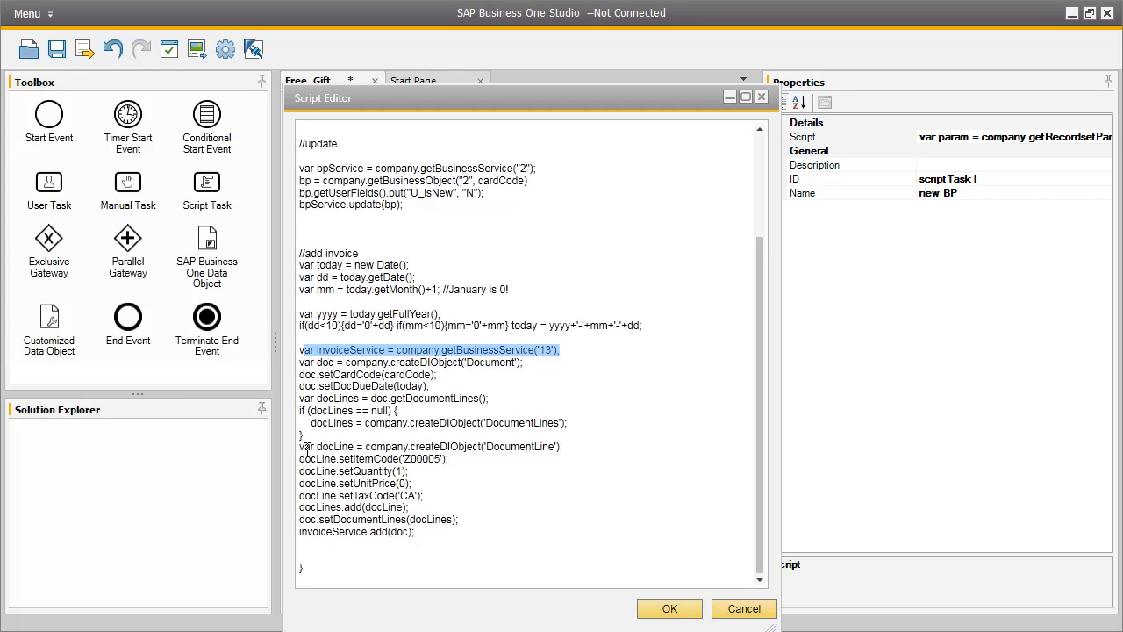
drag(302, 447, 469, 542)
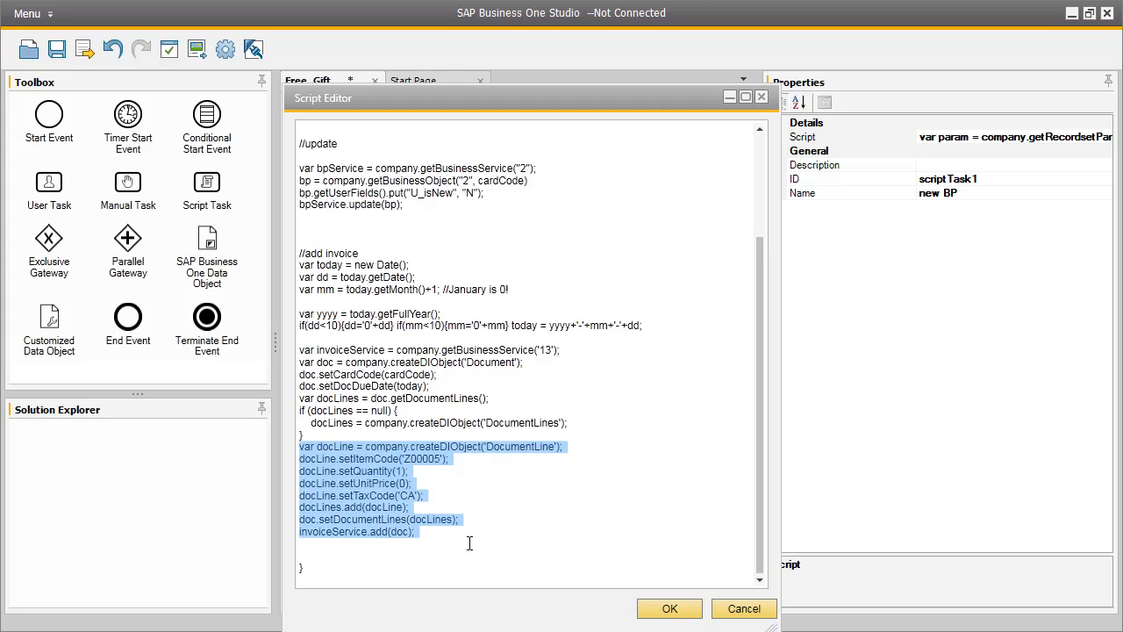
click(522, 496)
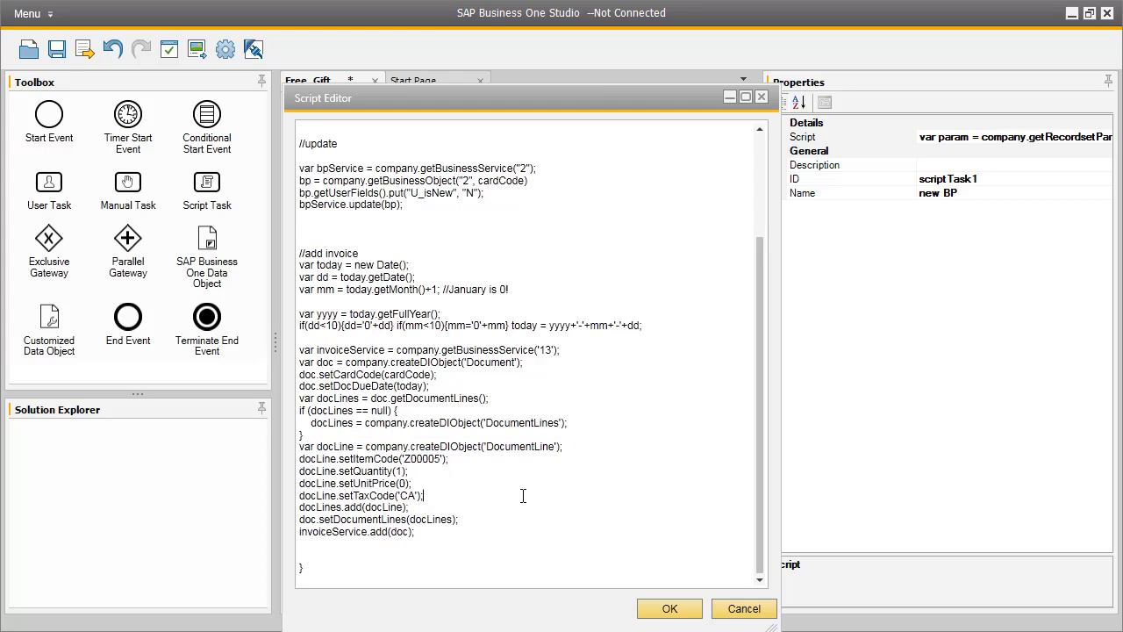
click(417, 482)
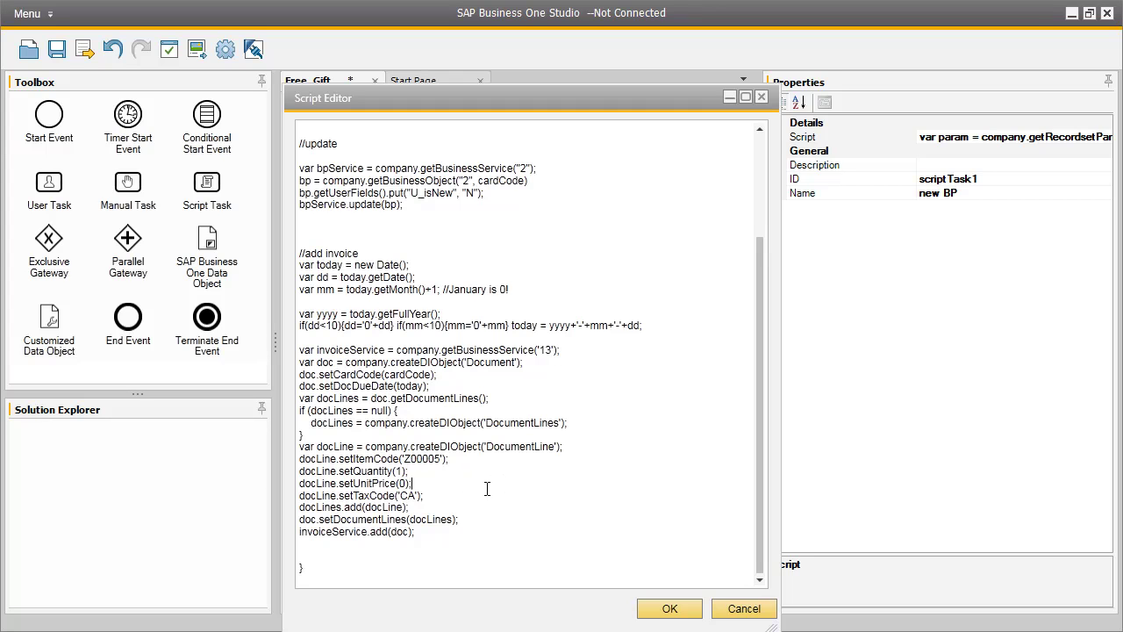